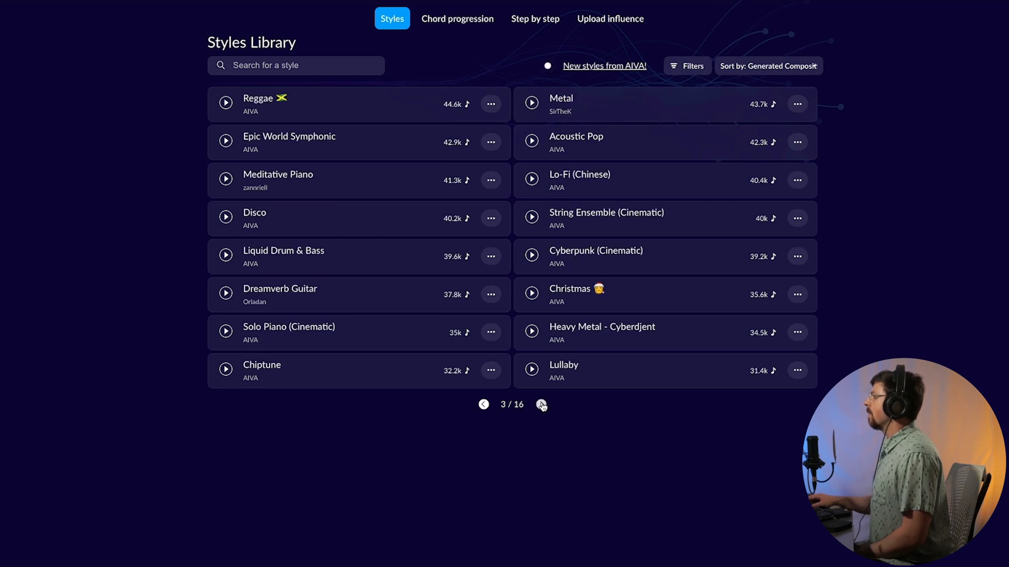
Browse the Styles Library and search it for "piano" styles.
{"action": "left_click", "coordinate": [541, 405]}
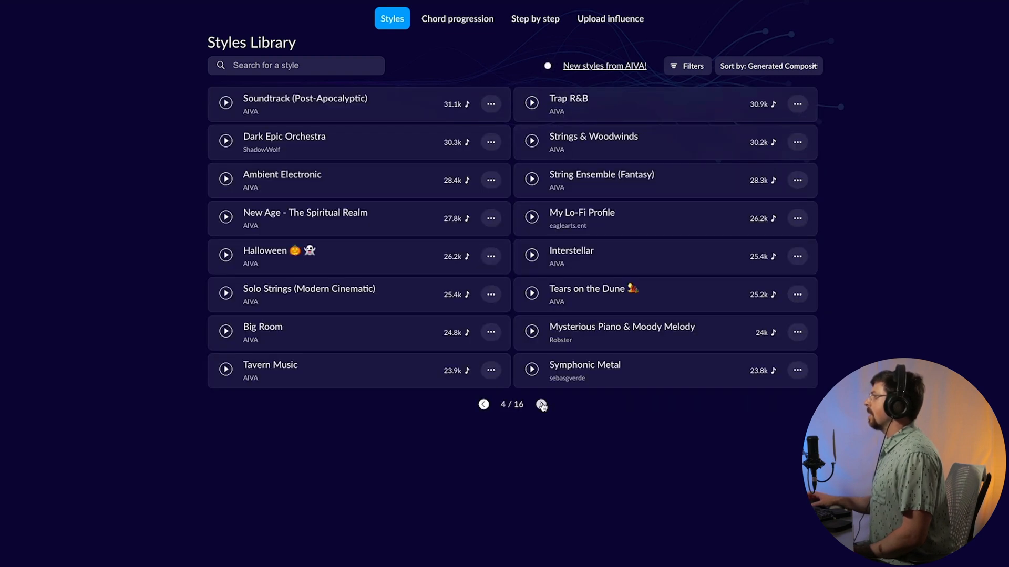
{"action": "left_click", "coordinate": [294, 65]}
{"action": "type", "text": "piano"}
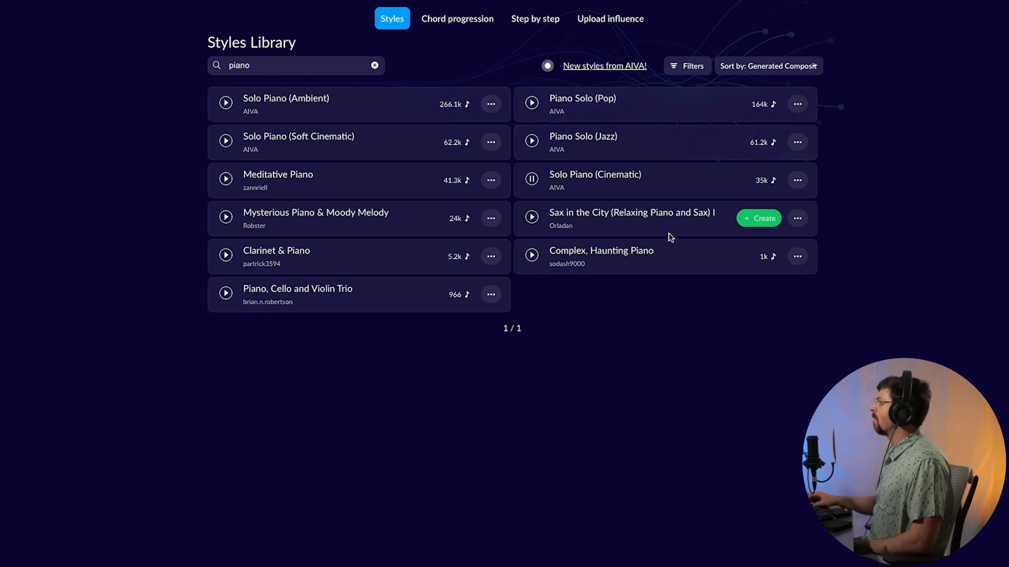
{"action": "mouse_move", "coordinate": [592, 137]}
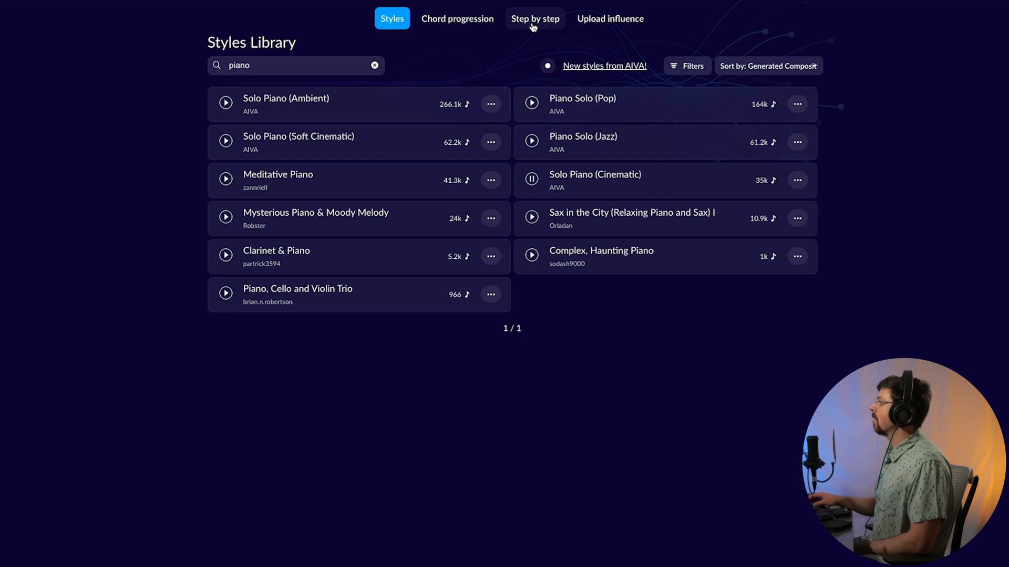
Start a Solo Piano (Ambient) chord progression and generate it from the prompt "Moody, somber progression for a sad scene in an anime".
{"action": "left_click", "coordinate": [445, 19]}
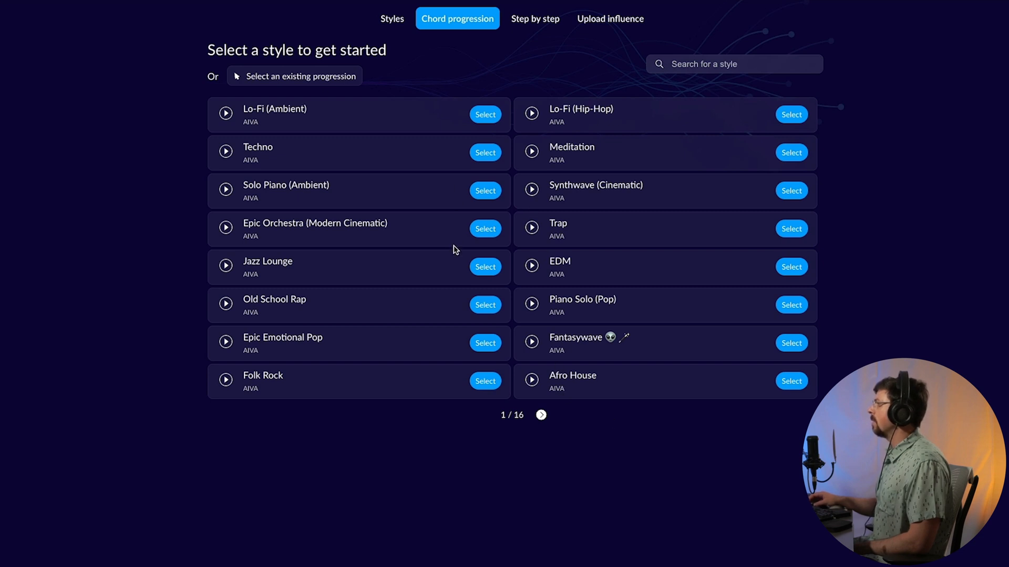
{"action": "left_click", "coordinate": [485, 191]}
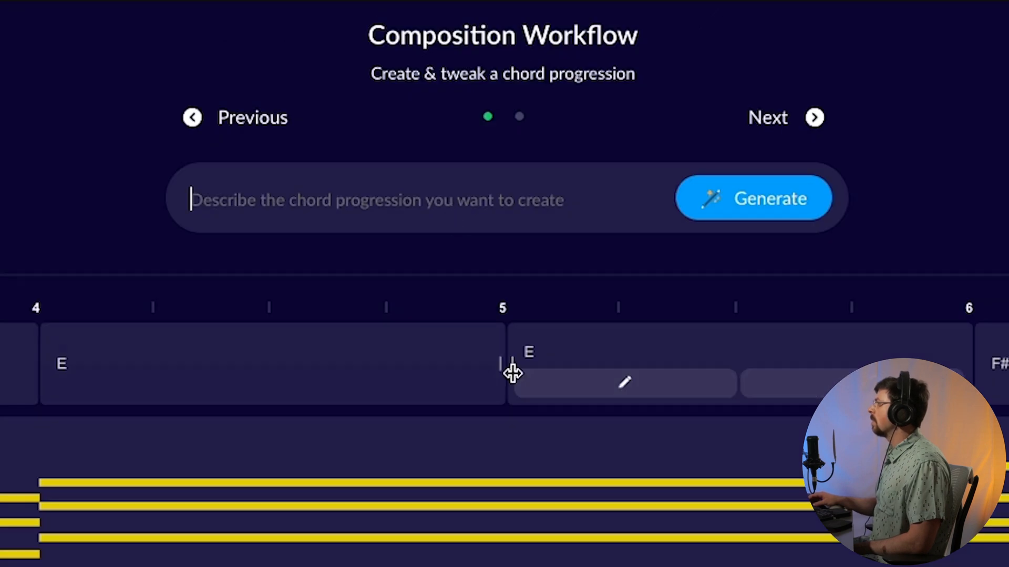
{"action": "type", "text": "Moody, somber"}
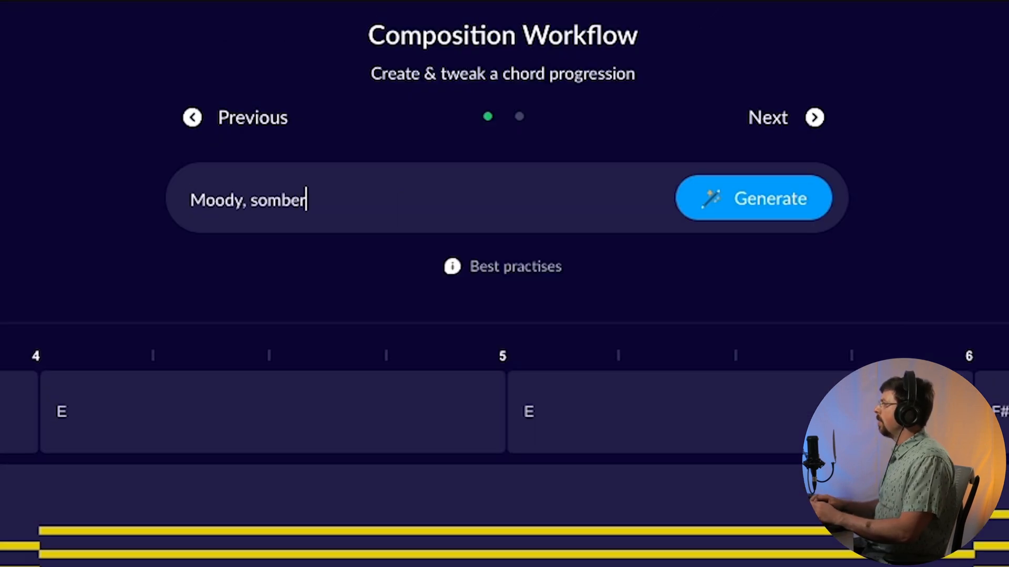
{"action": "type", "text": " c"}
{"action": "key", "text": "BackSpace"}
{"action": "key", "text": "BackSpace"}
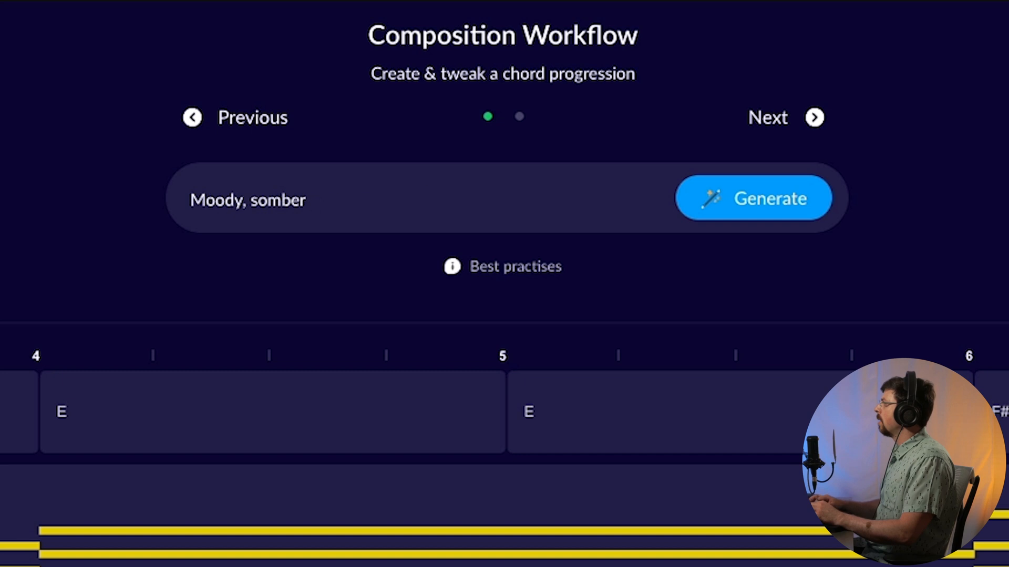
{"action": "type", "text": "progression for a sad sc"}
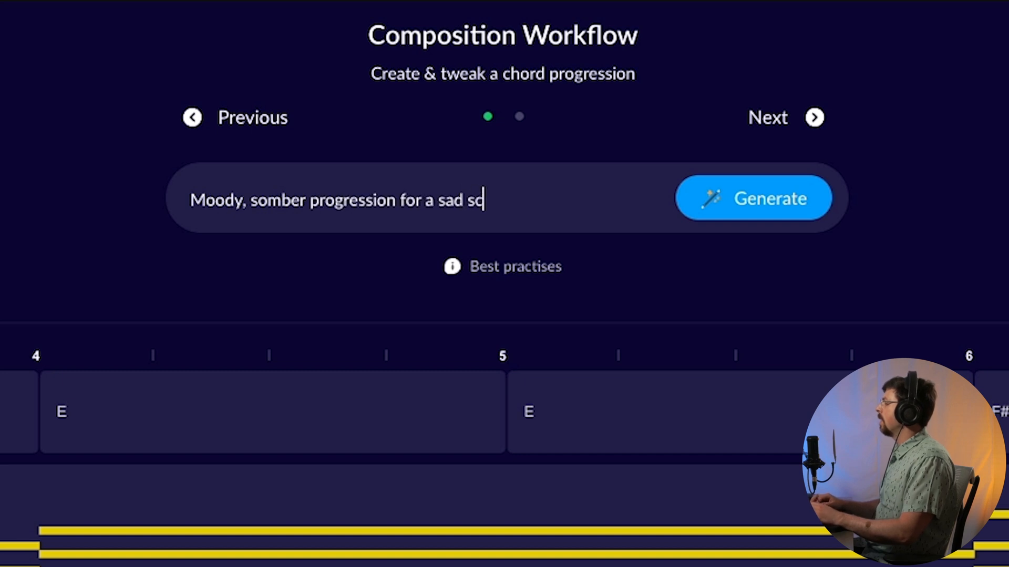
{"action": "type", "text": "ene in an anime"}
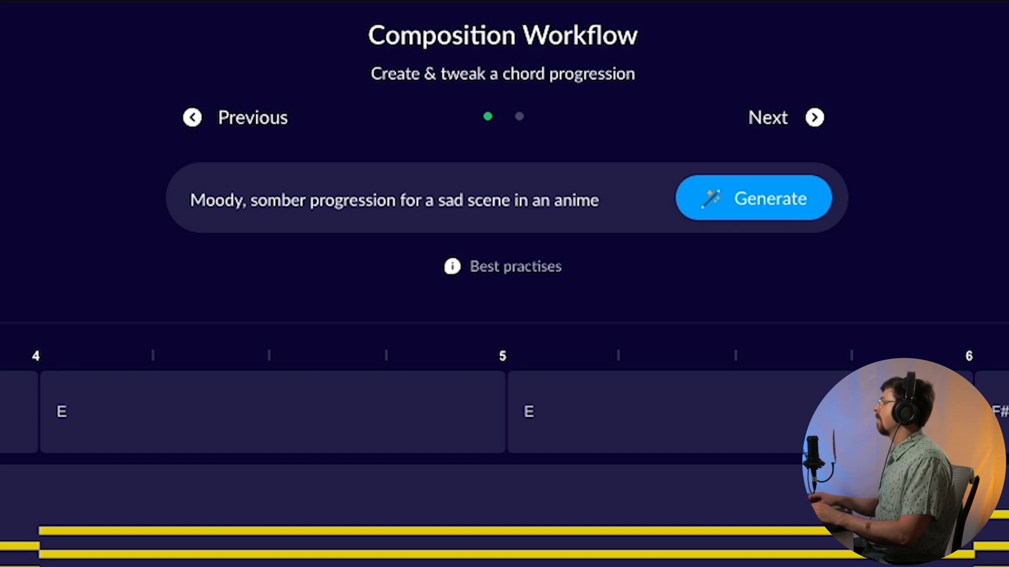
{"action": "left_click", "coordinate": [790, 219]}
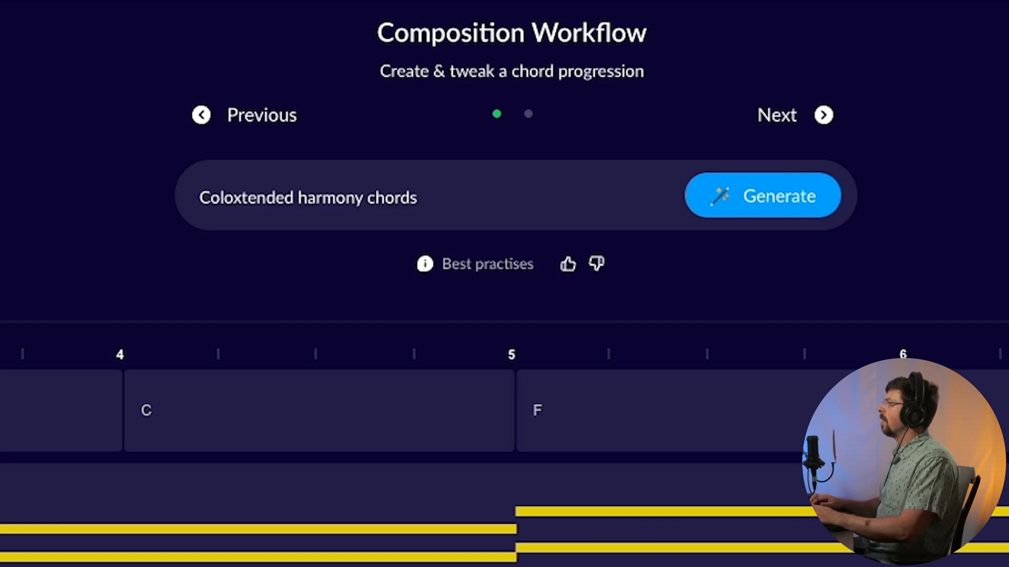
Generate a chord progression from the prompt "Colorful, extended harmony chords like floating through the clouds".
{"action": "type", "text": "rful, extended harmony chords"}
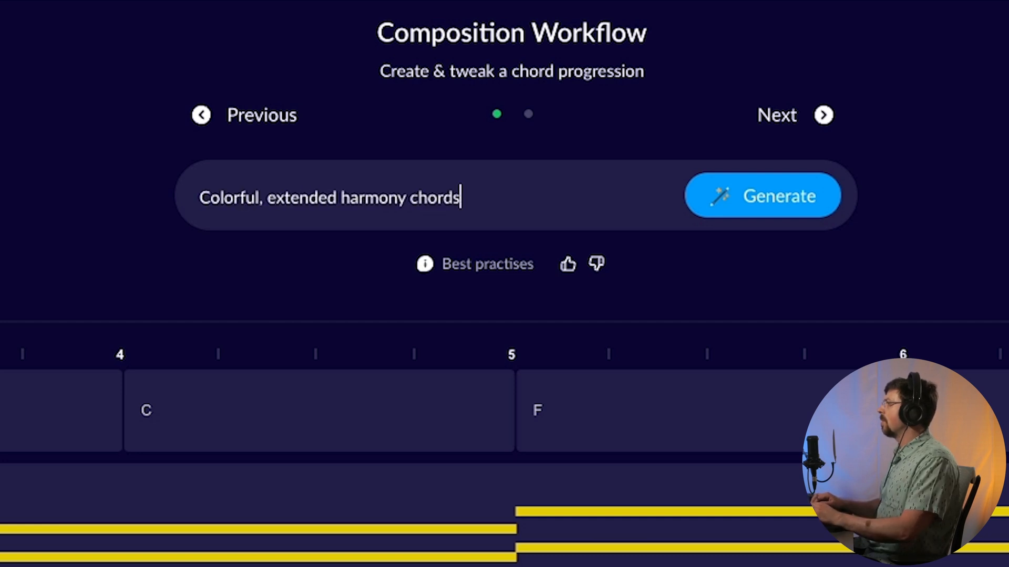
{"action": "type", "text": " like float"}
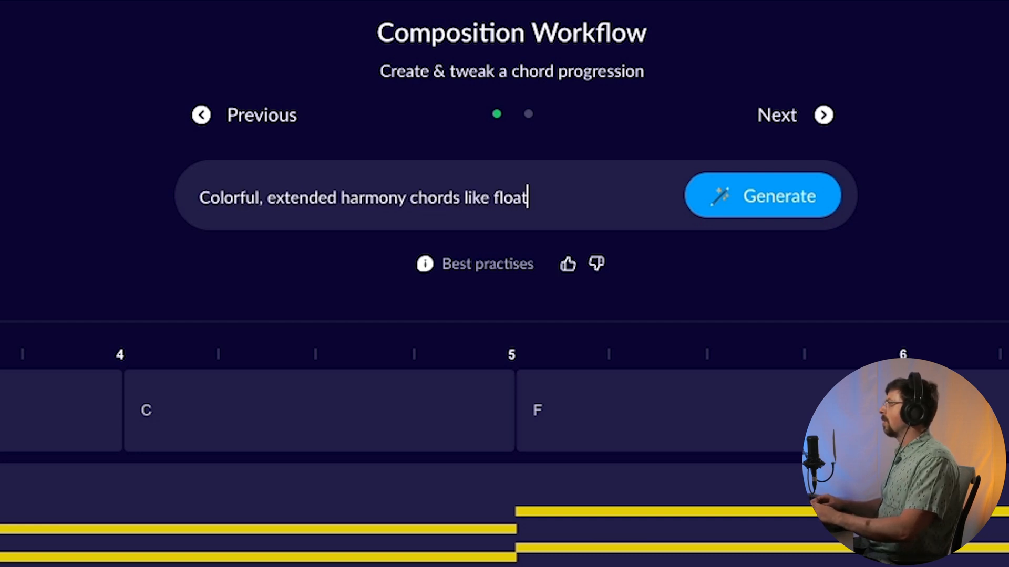
{"action": "type", "text": "ing through the clo"}
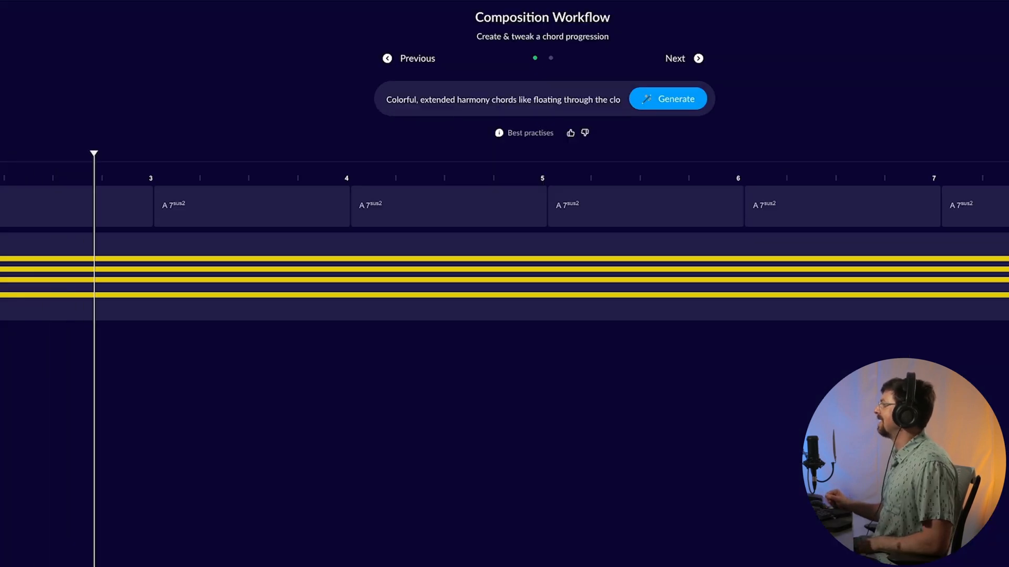
{"action": "mouse_move", "coordinate": [558, 219]}
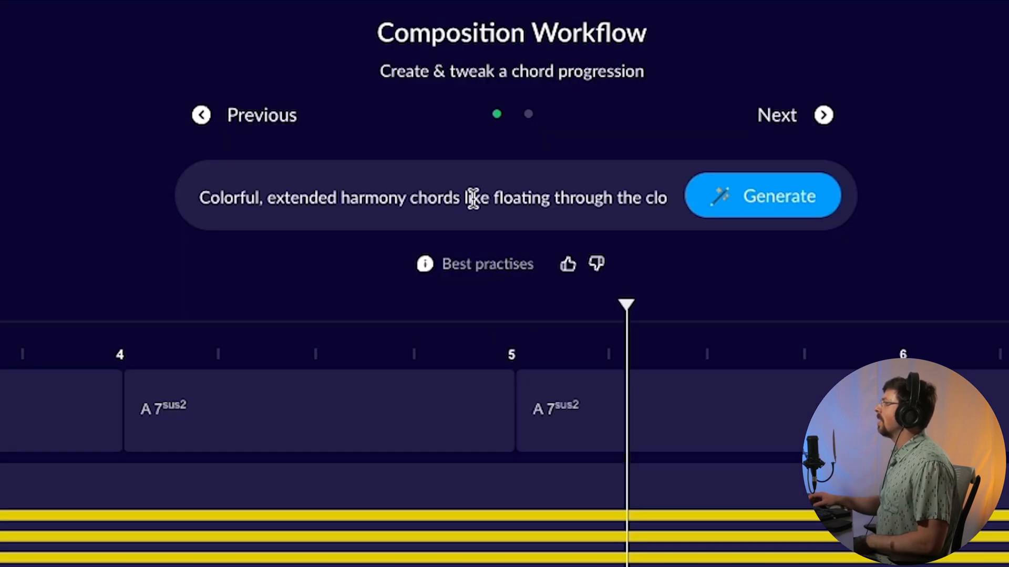
Shorten the prompt to "chords like floating through the clouds" and generate the progression again.
{"action": "left_click_drag", "start_coordinate": [410, 197], "coordinate": [164, 194]}
{"action": "key", "text": "BackSpace"}
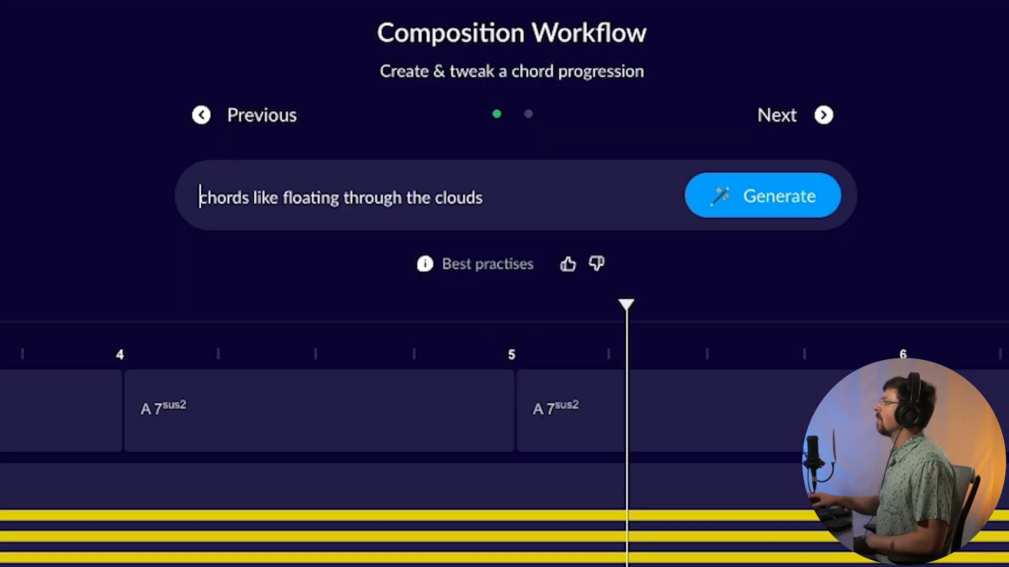
{"action": "left_click", "coordinate": [747, 200]}
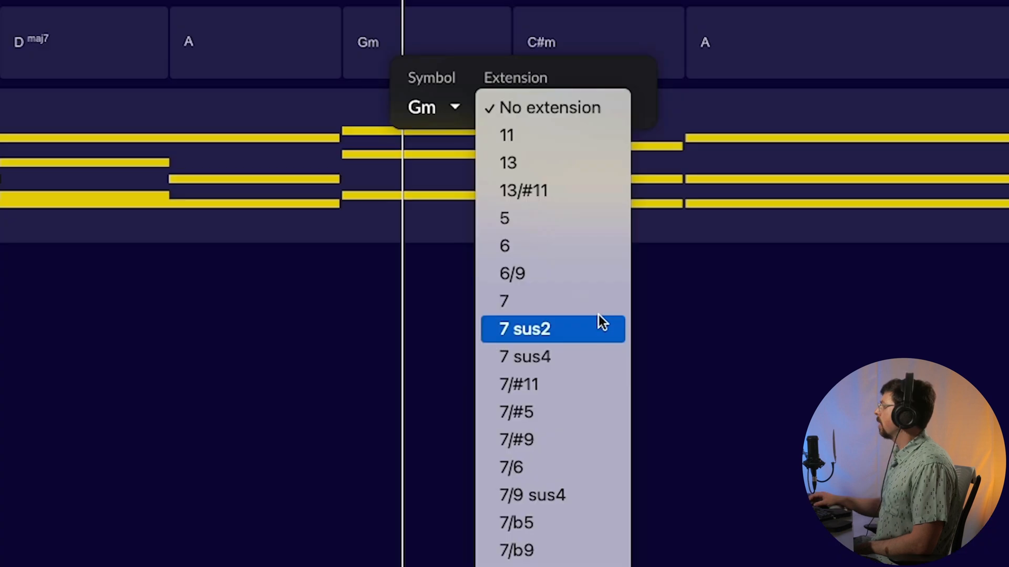
Choose an extension for the Gm chord and browse the extensions available for the D chord.
{"action": "left_click", "coordinate": [581, 311]}
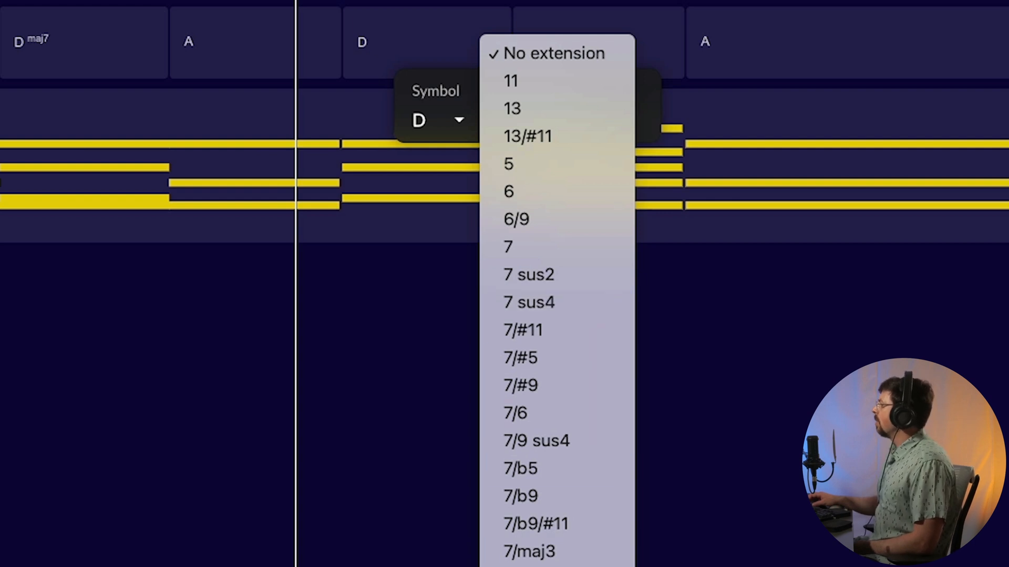
{"action": "scroll", "coordinate": [556, 287], "scroll_direction": "down", "scroll_amount": 3}
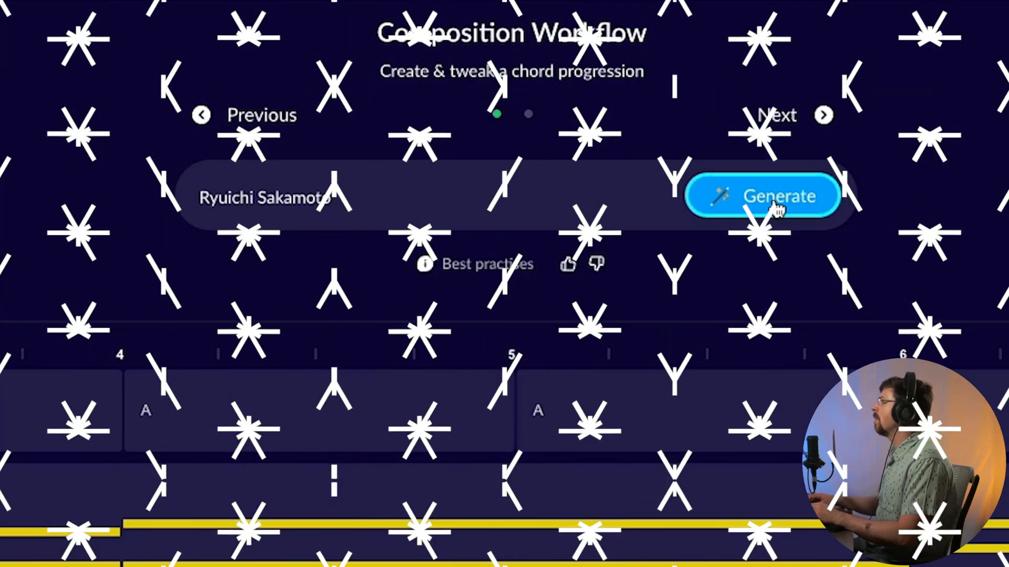
Generate a progression from the prompt "Ryuichi Sakamoto" and create one 1'30 - 2'00 composition with the workflow name "Sakamoto Piano From Chord Prog".
{"action": "left_click", "coordinate": [776, 209]}
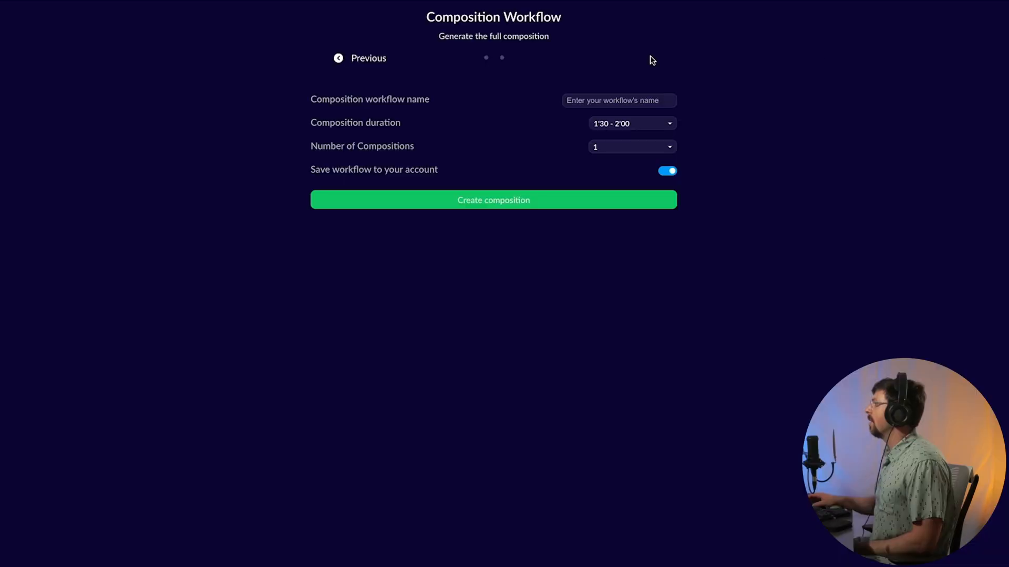
{"action": "type", "text": "Saka"}
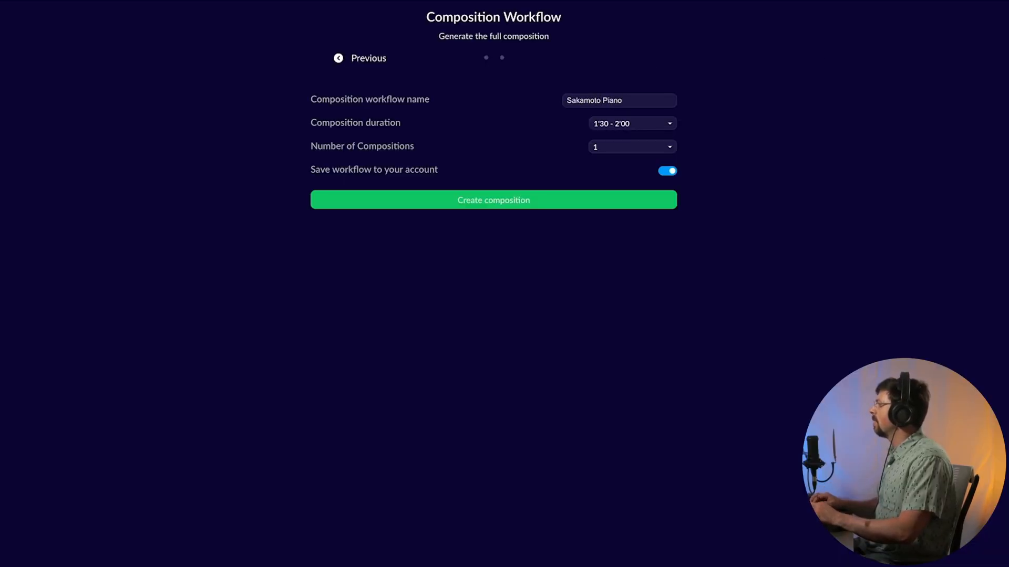
{"action": "type", "text": "moto Piano From C"}
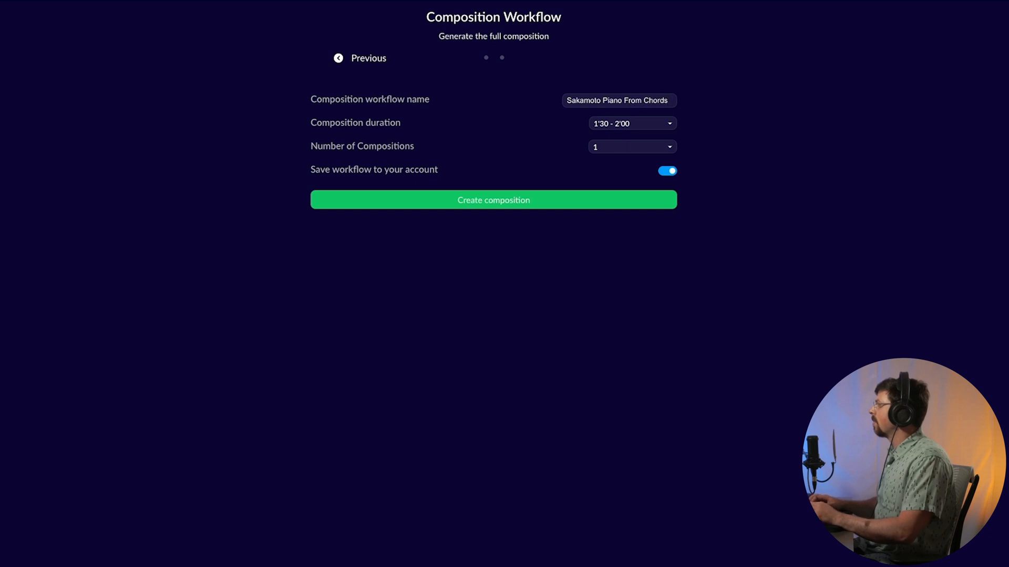
{"action": "type", "text": "hord Prog"}
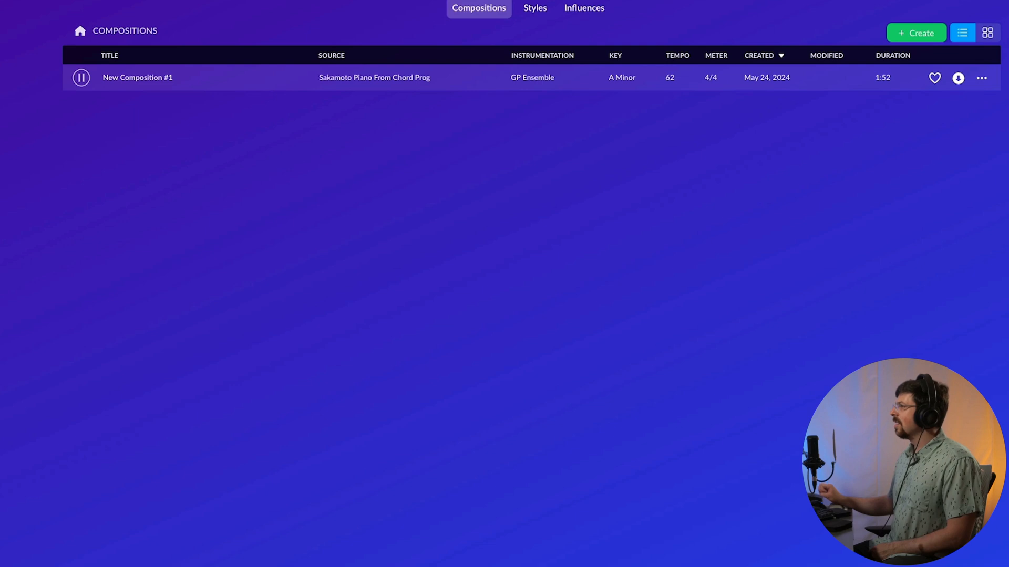
{"action": "key", "text": "space"}
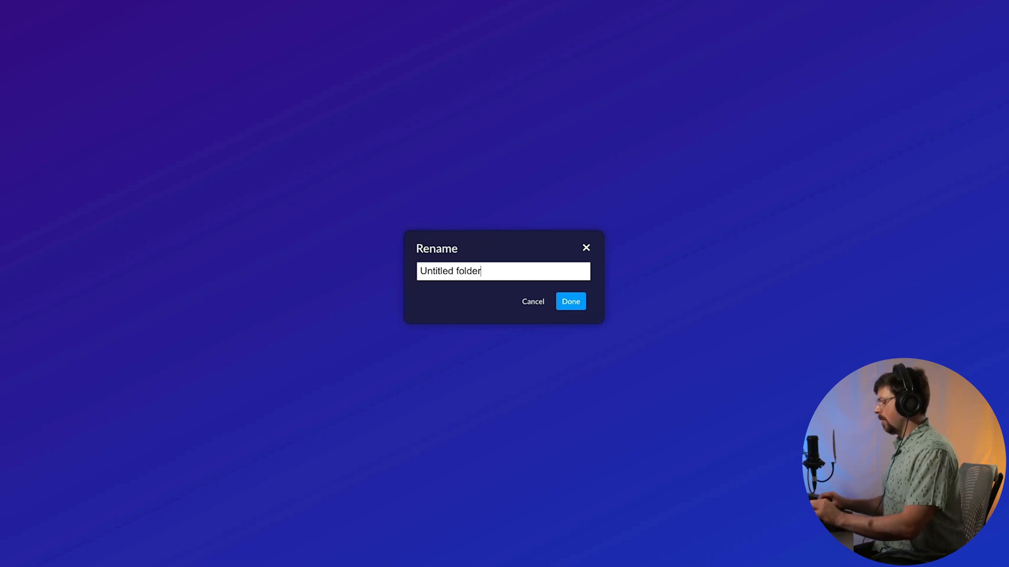
Rename the untitled influences folder to "Solo Piano".
{"action": "key", "text": "ctrl+a"}
{"action": "type", "text": "Solo P"}
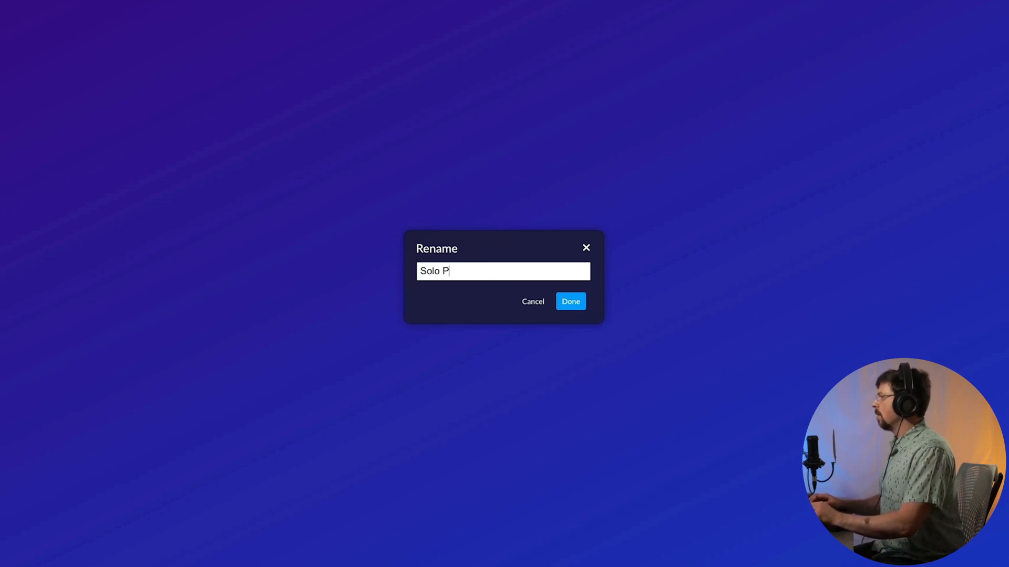
{"action": "type", "text": "iano"}
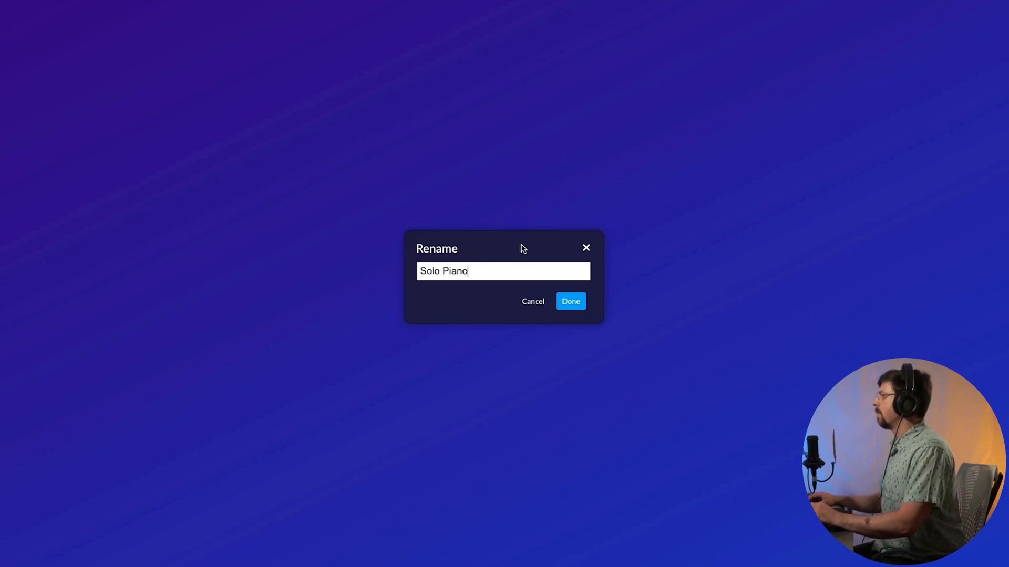
{"action": "left_click", "coordinate": [578, 309]}
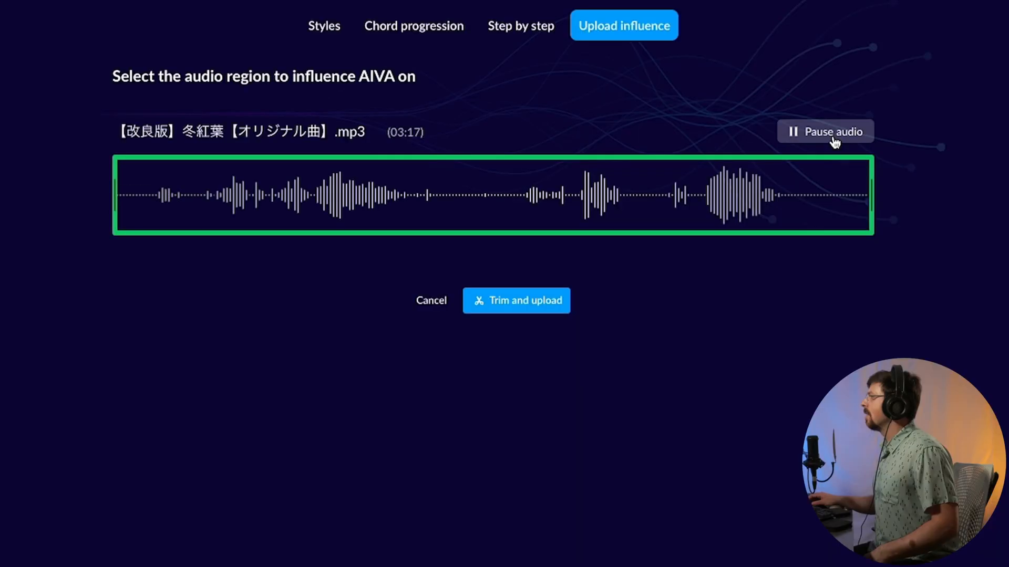
Upload the full length of 【改良版】冬紅葉【オリジナル曲】.mp3 as an influence and submit the influence key signature with automatic detection.
{"action": "left_click", "coordinate": [834, 135]}
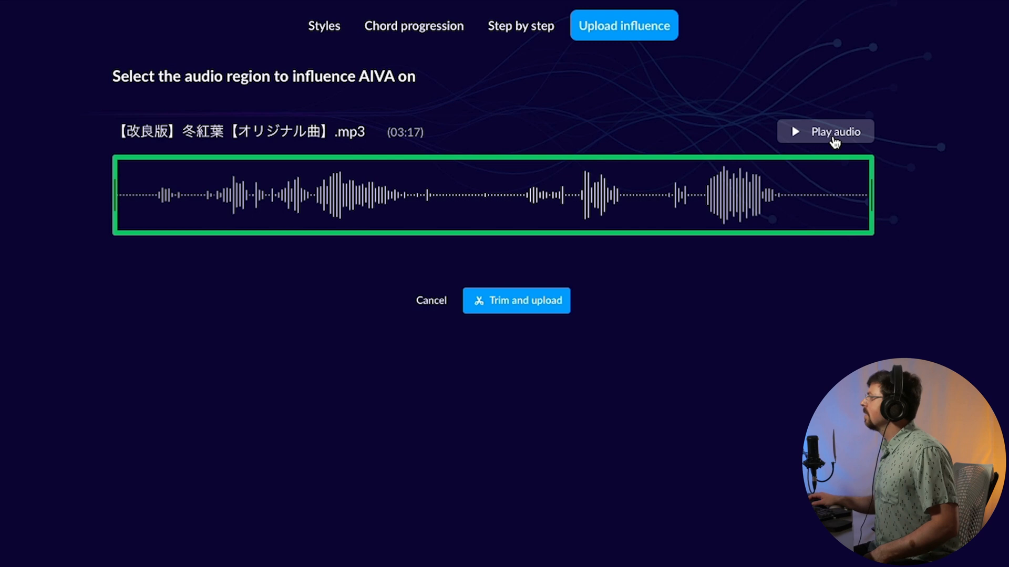
{"action": "left_click", "coordinate": [514, 307]}
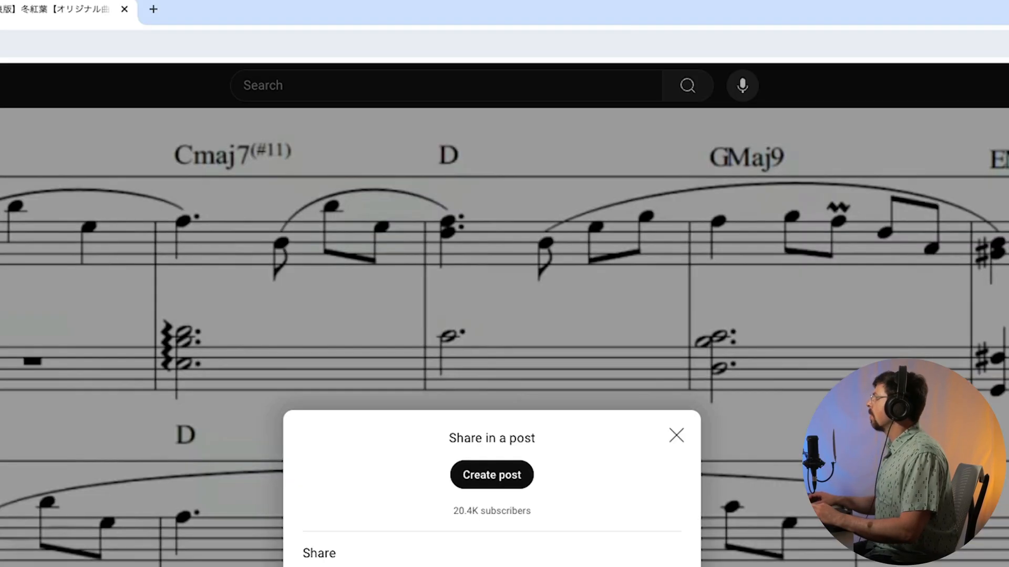
{"action": "key", "text": "Escape"}
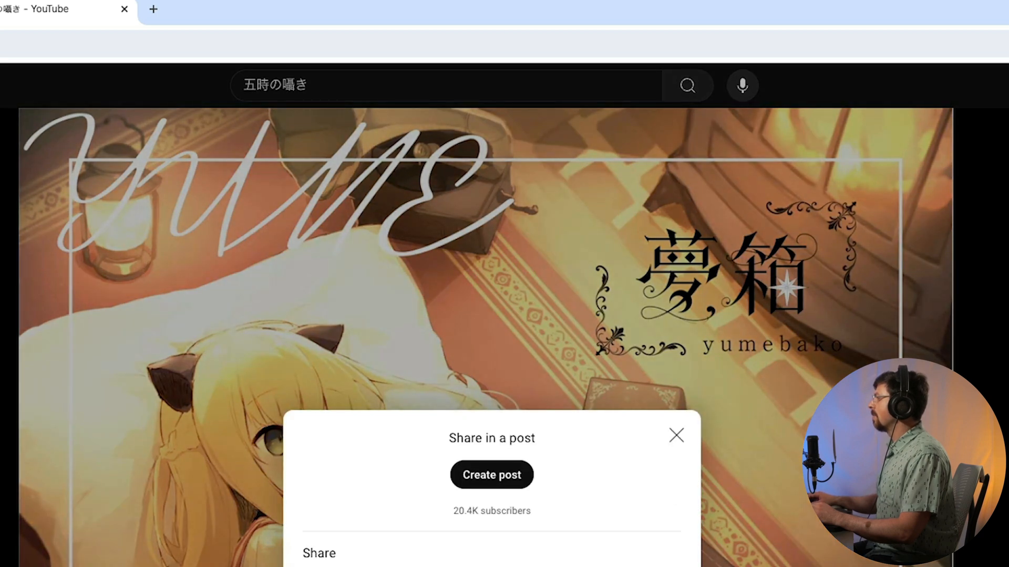
{"action": "key", "text": "Escape"}
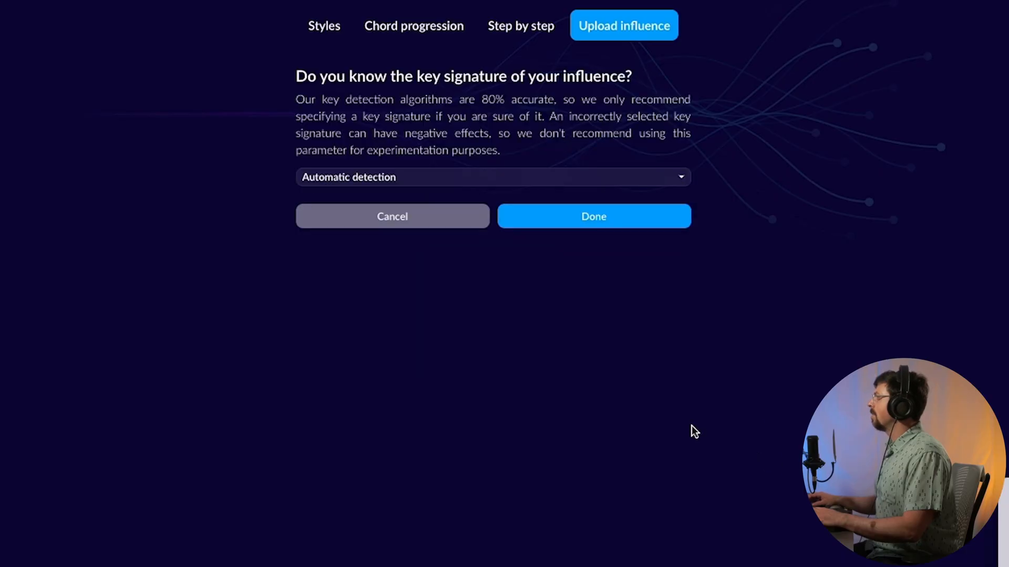
{"action": "left_click", "coordinate": [590, 216]}
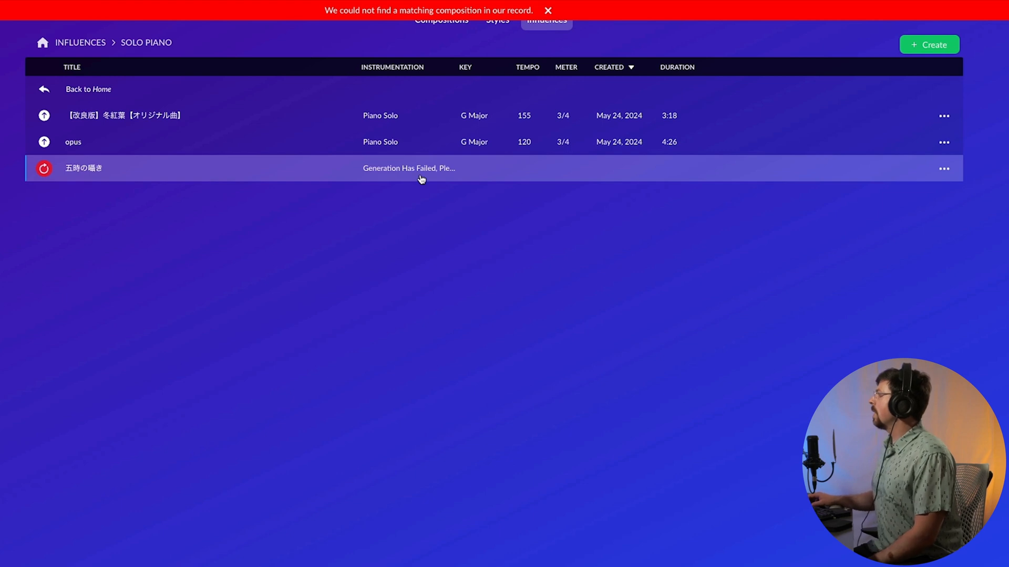
Dismiss the error message and create a new folder at the top level of Influences.
{"action": "left_click", "coordinate": [547, 10]}
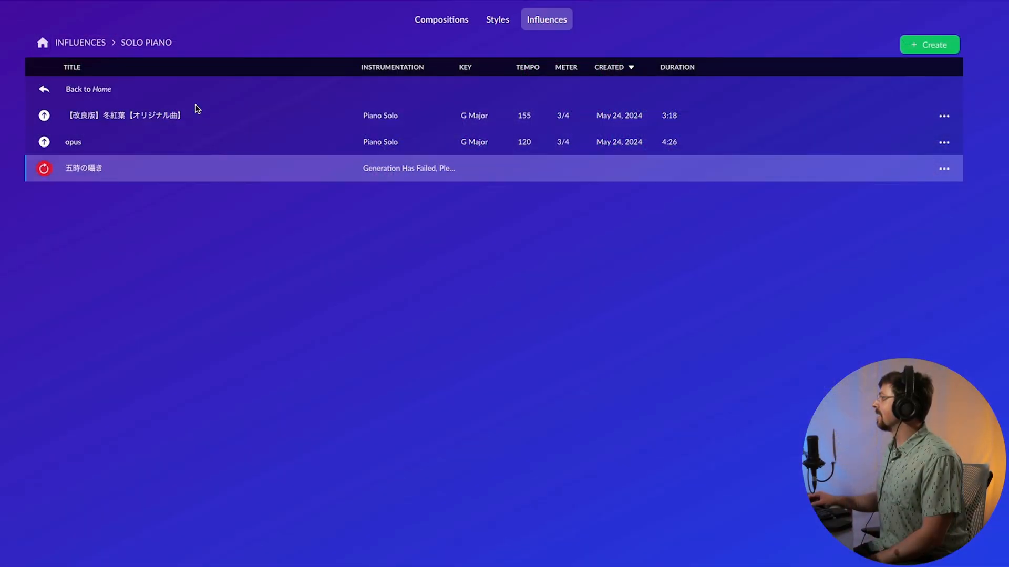
{"action": "left_click", "coordinate": [200, 87]}
{"action": "left_click", "coordinate": [933, 48]}
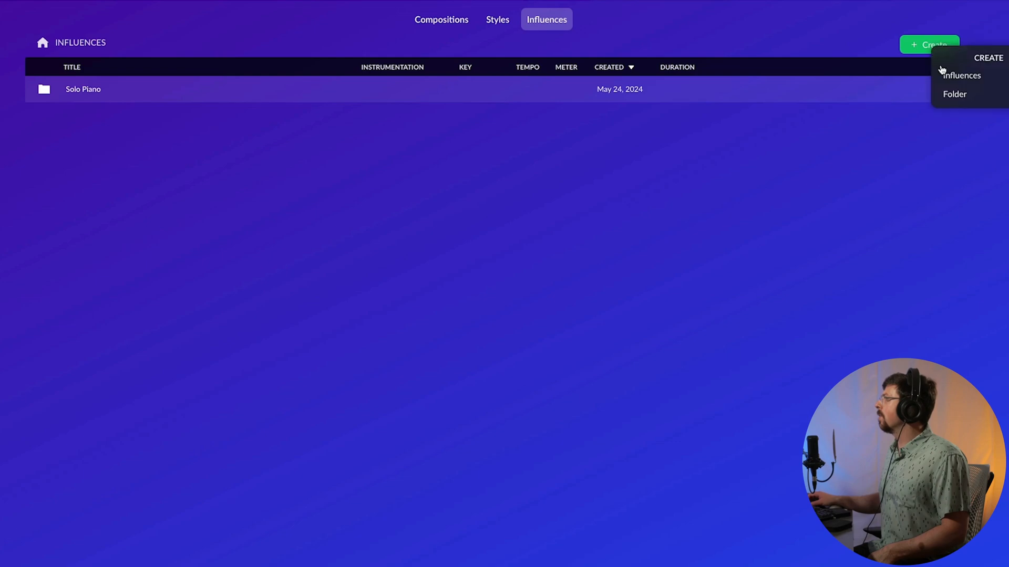
{"action": "left_click", "coordinate": [955, 94]}
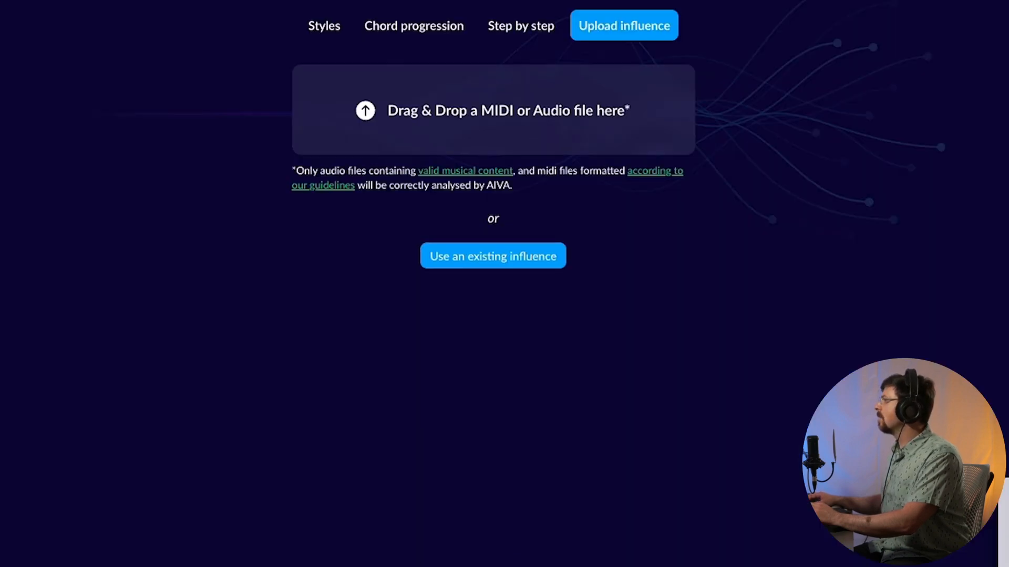
Upload another audio file as an influence and submit its key signature with automatic detection.
{"action": "mouse_move", "coordinate": [473, 562]}
{"action": "left_mouse_down"}
{"action": "mouse_move", "coordinate": [518, 499]}
{"action": "mouse_move", "coordinate": [540, 145]}
{"action": "left_mouse_up"}
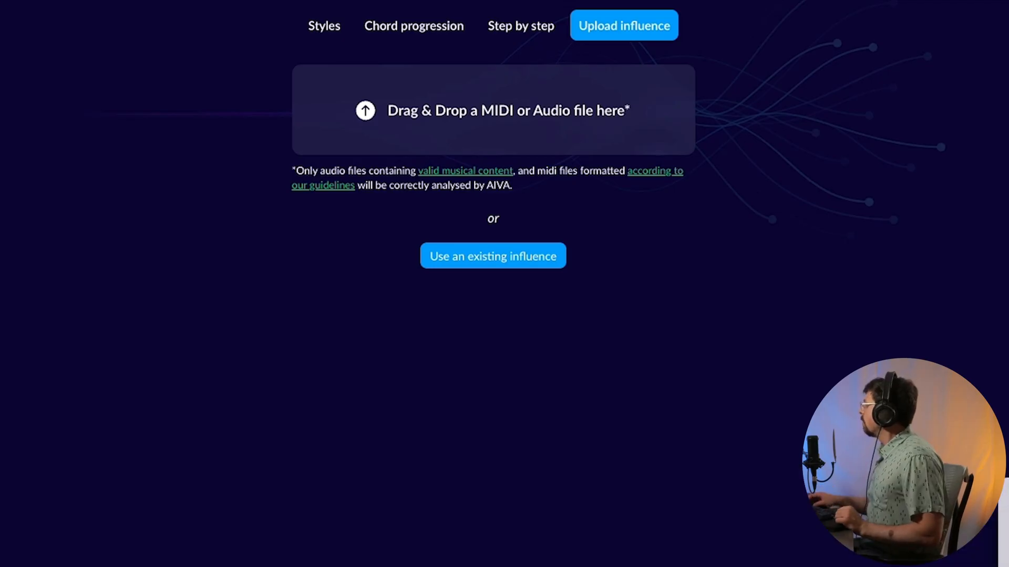
{"action": "left_click_drag", "start_coordinate": [687, 279], "coordinate": [581, 108]}
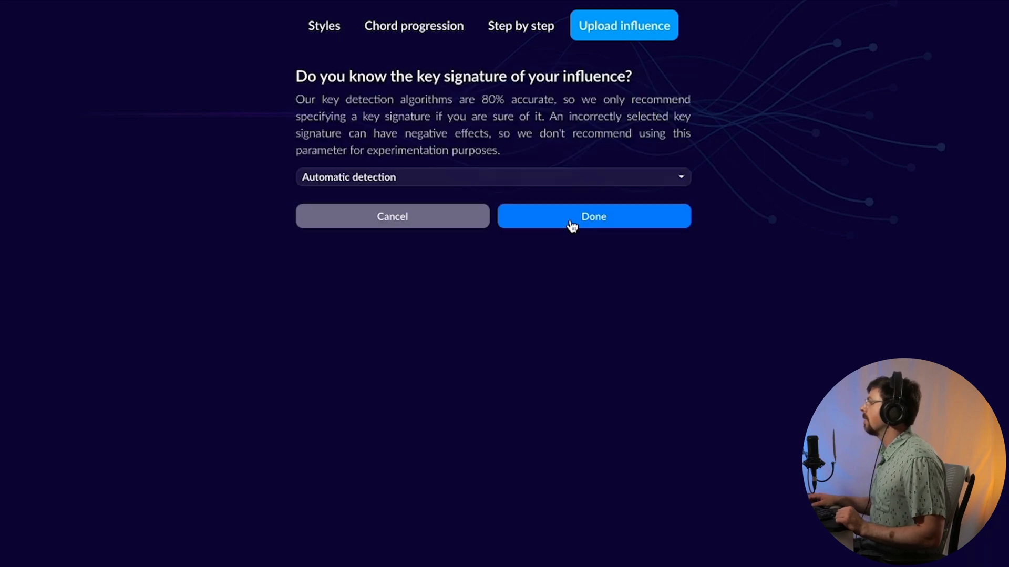
{"action": "left_click", "coordinate": [572, 226]}
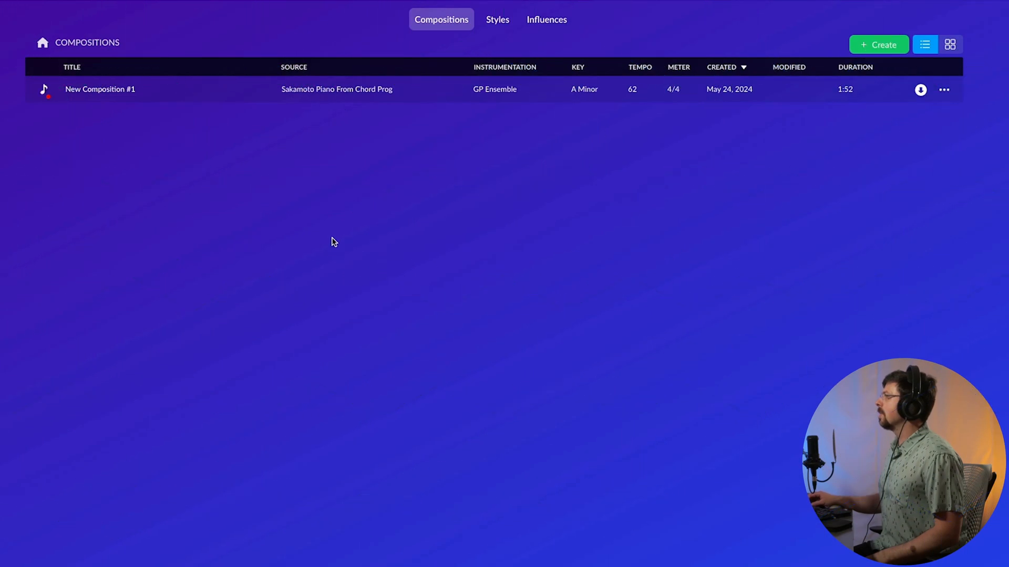
Start a step-by-step composition, search the styles for "solo piano" and select Solo Piano (Soft Cinematic).
{"action": "left_click", "coordinate": [878, 45]}
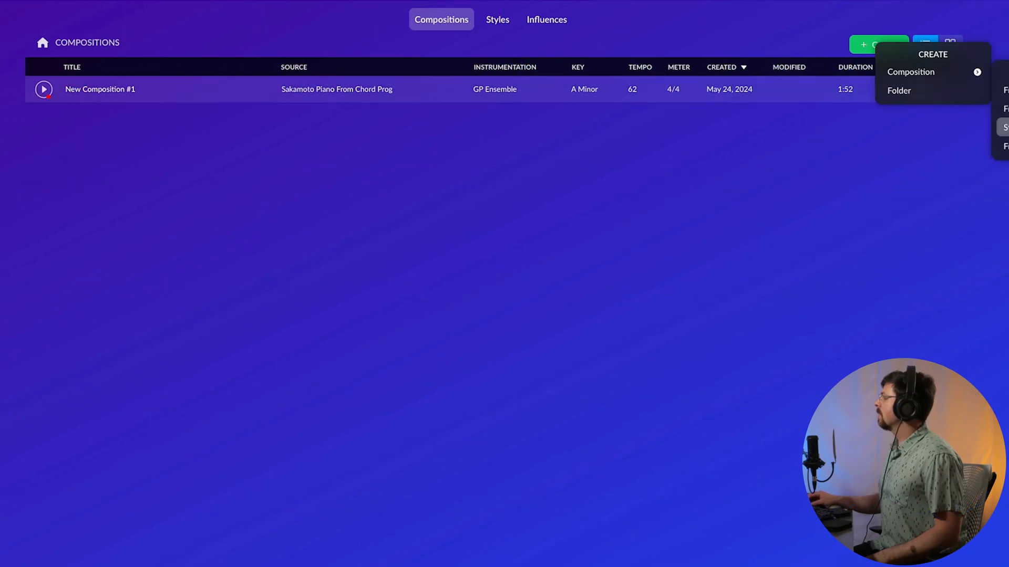
{"action": "left_click", "coordinate": [909, 70]}
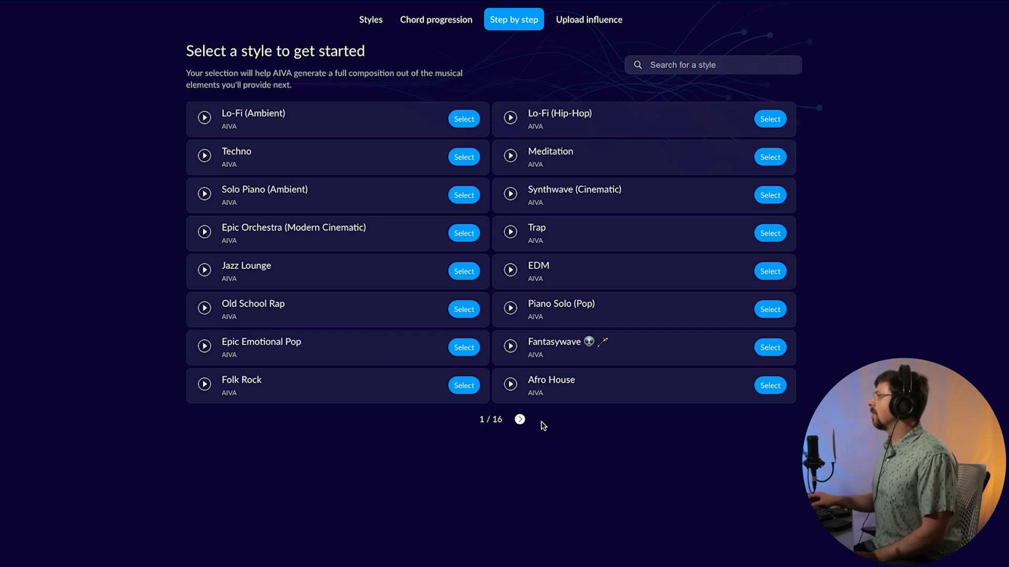
{"action": "left_click", "coordinate": [520, 420]}
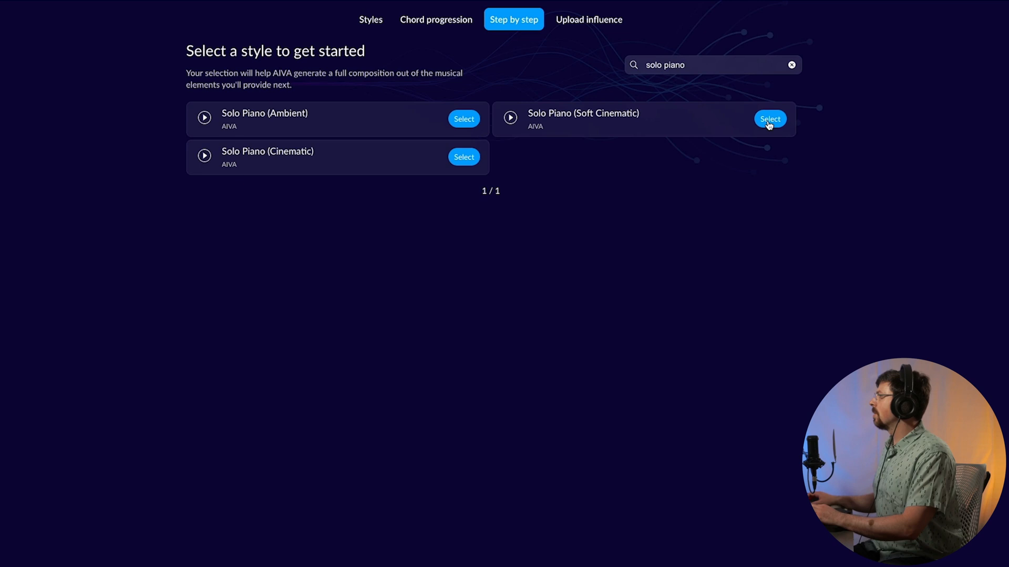
{"action": "left_click", "coordinate": [768, 122]}
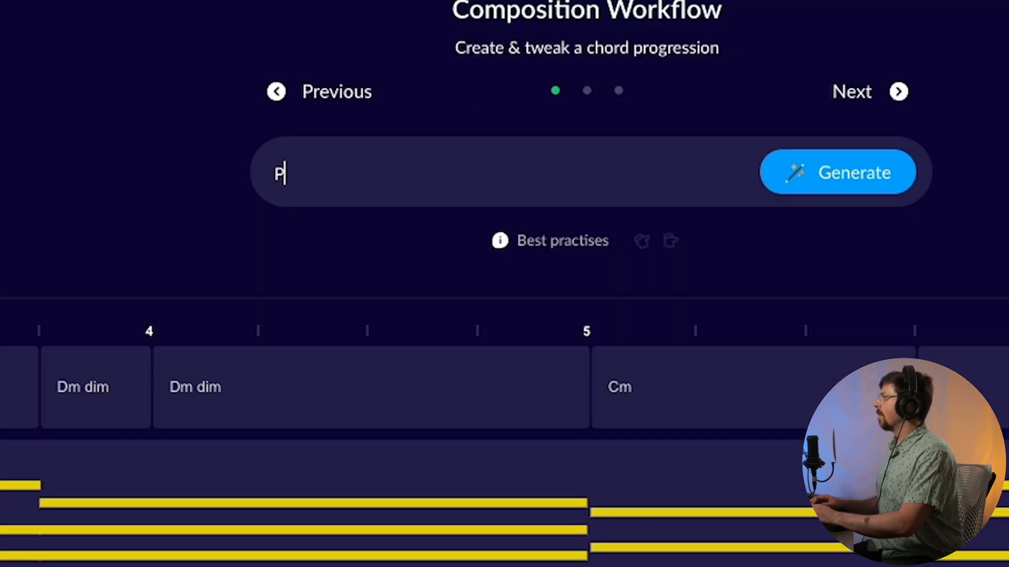
Generate a chord progression from the prompt "Princess Mononoke solo piano chords", continue to the composition's layers and play them.
{"action": "type", "text": "rincess Mo"}
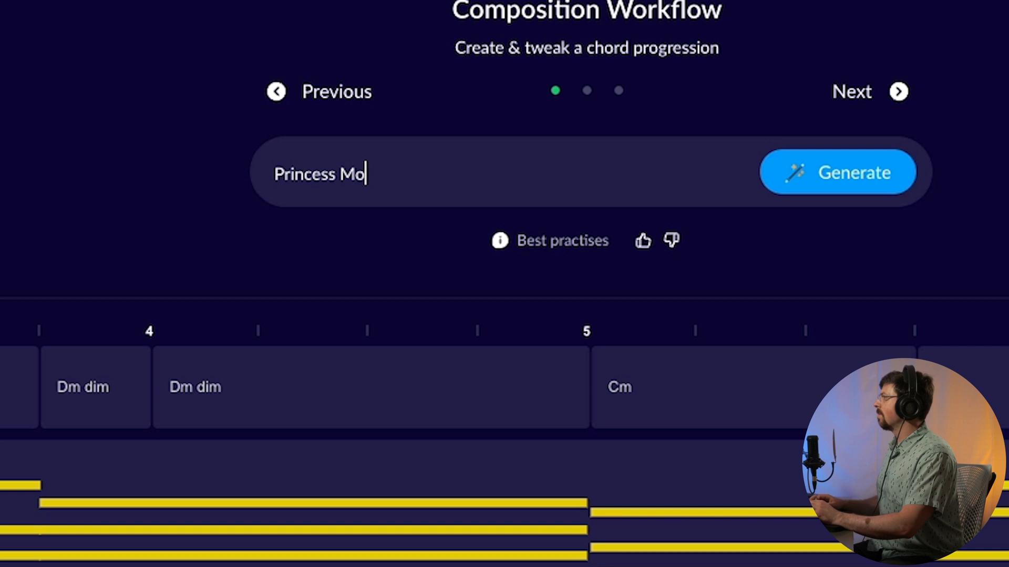
{"action": "type", "text": "nonoke solo piano chords"}
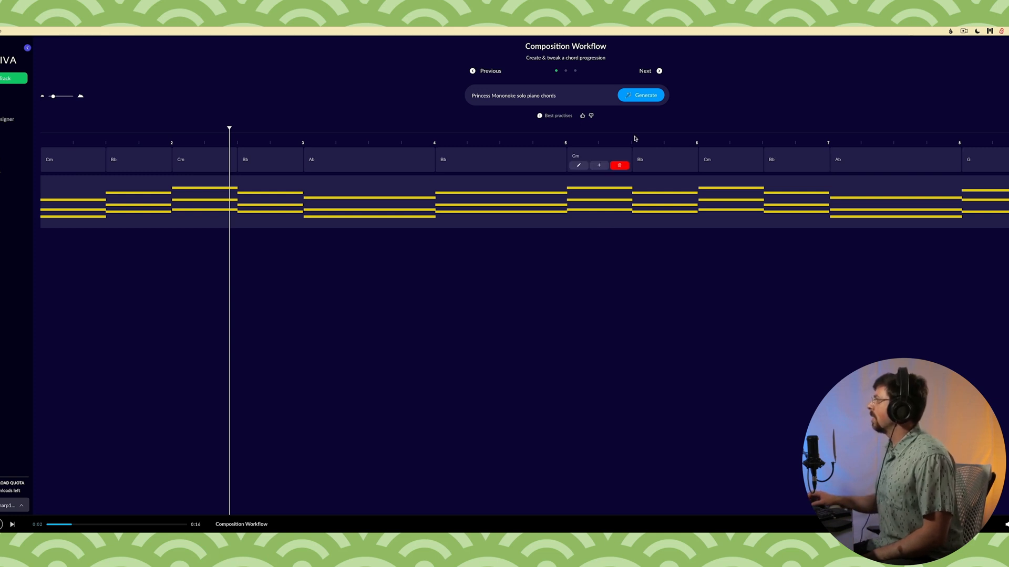
{"action": "left_click", "coordinate": [659, 72]}
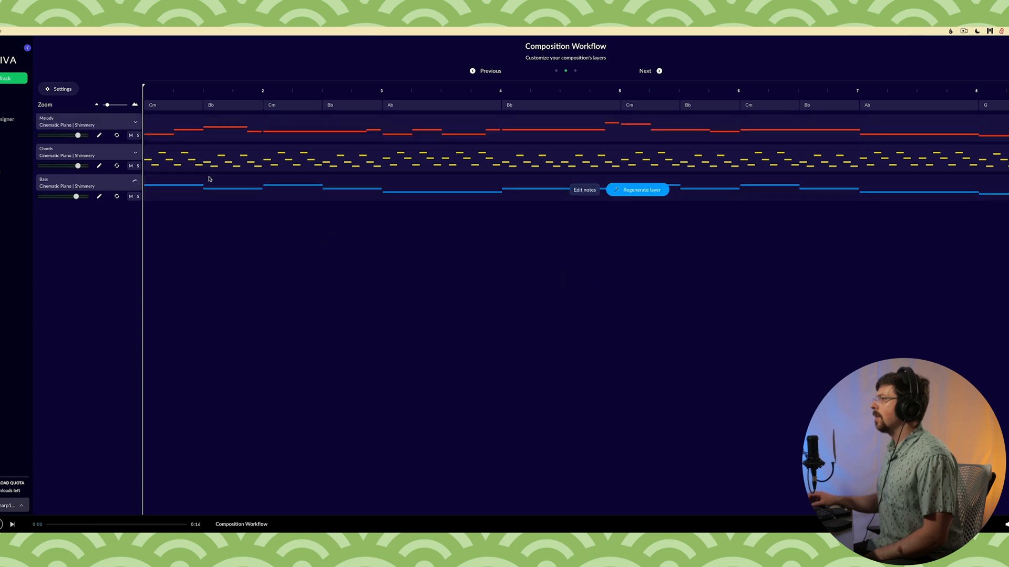
{"action": "key", "text": "space"}
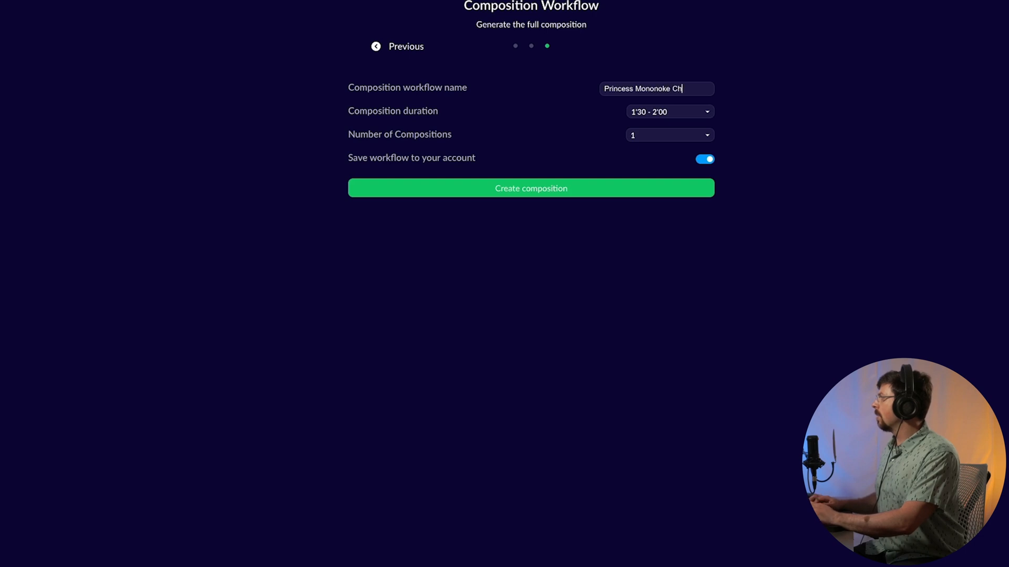
Create one 1'30 - 2'00 composition with the workflow name "Princess Mononoke Chords" and play it.
{"action": "left_click", "coordinate": [582, 195]}
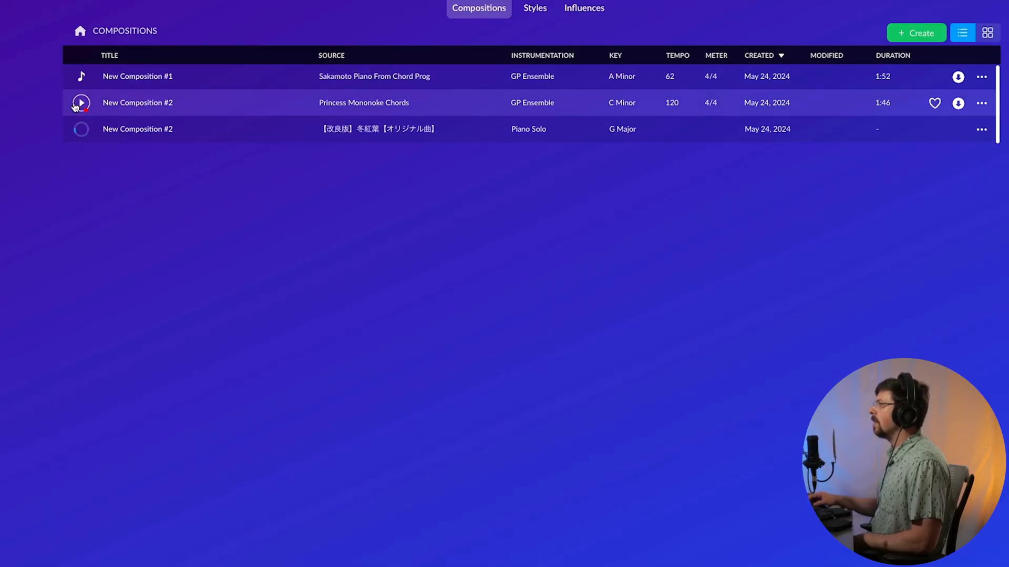
{"action": "left_click", "coordinate": [83, 104]}
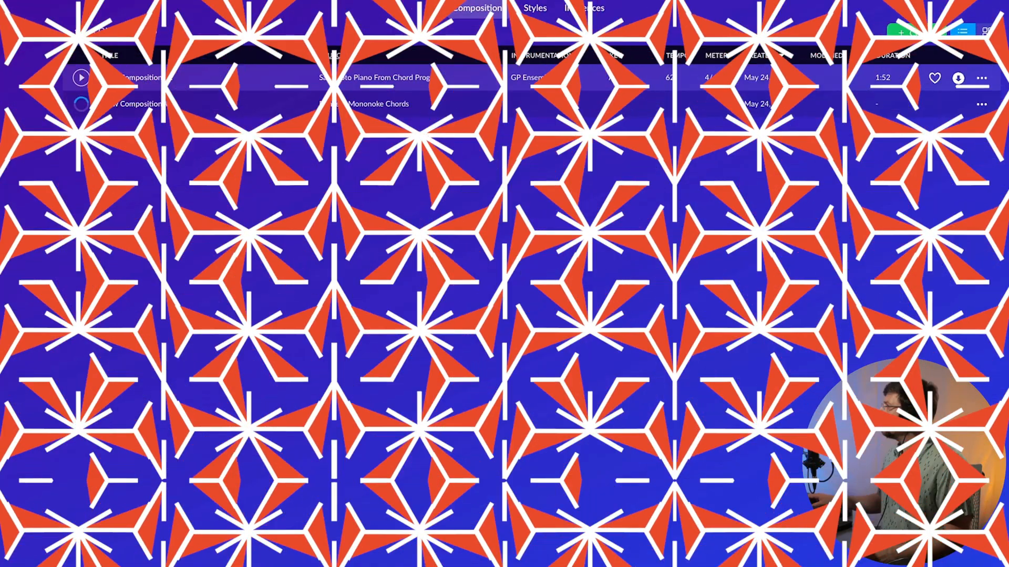
Set up one composition from the existing influence 【改良版】冬紅葉【オリジナル曲】 in Solo Piano, using the Piano Solo ensemble and the party-face emotion.
{"action": "left_click", "coordinate": [583, 10]}
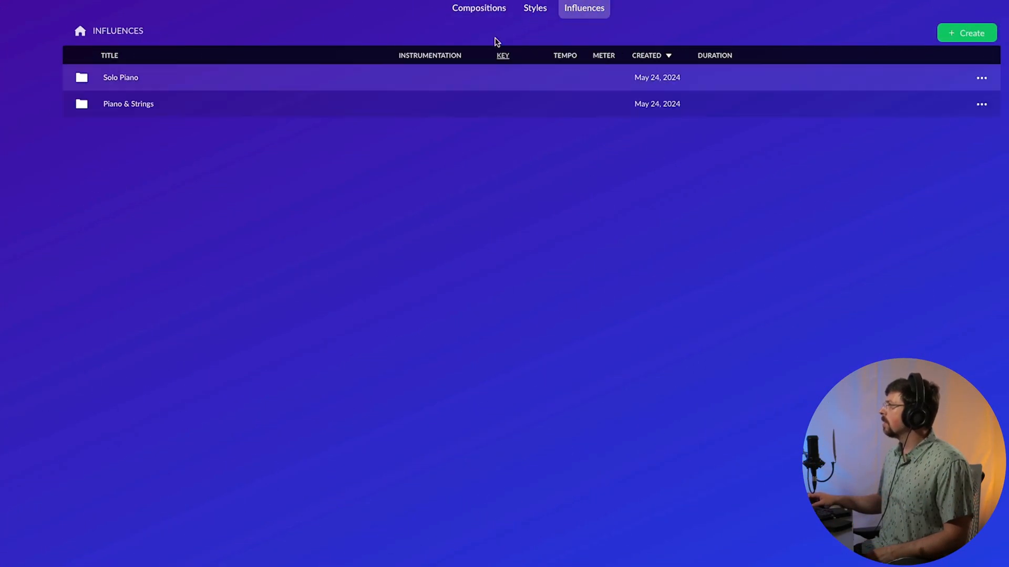
{"action": "left_click", "coordinate": [479, 8]}
{"action": "left_click", "coordinate": [937, 34]}
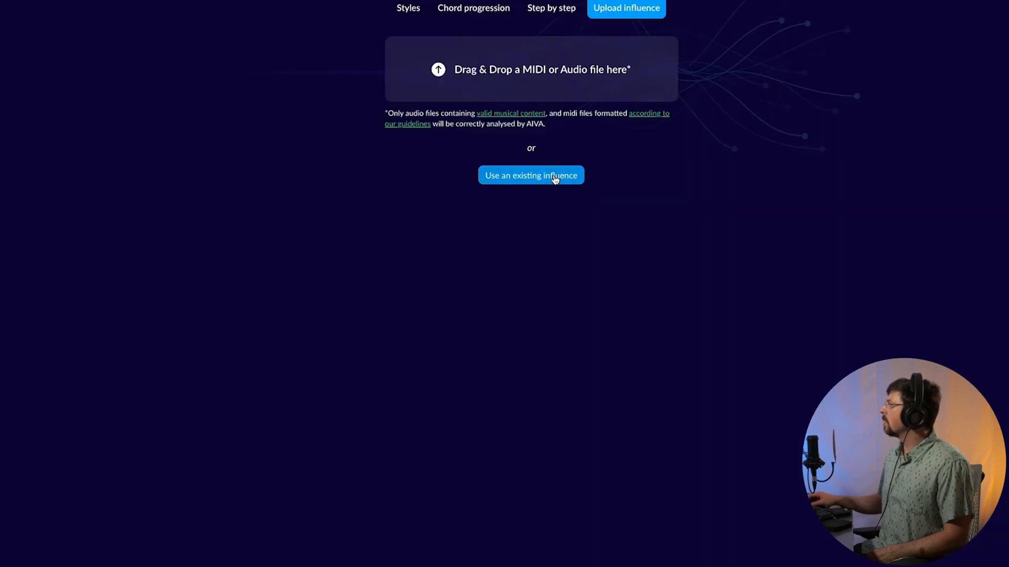
{"action": "left_click", "coordinate": [555, 179]}
{"action": "left_click", "coordinate": [230, 103]}
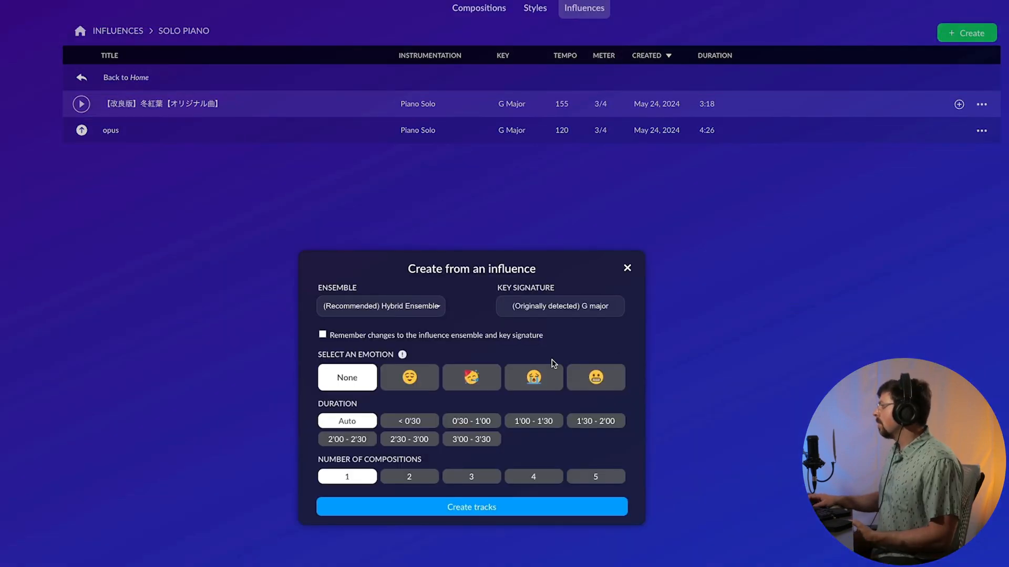
{"action": "left_click", "coordinate": [470, 385]}
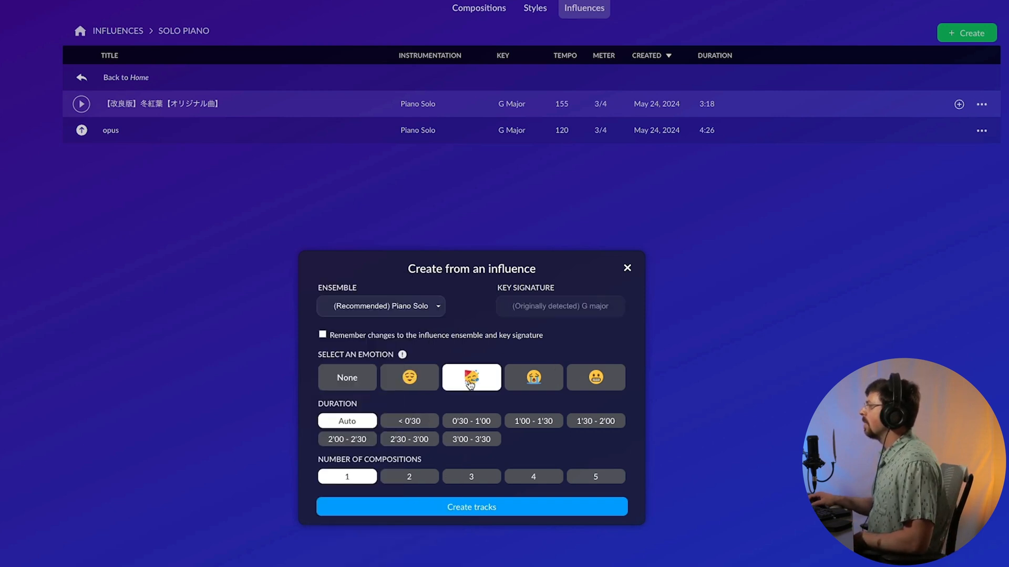
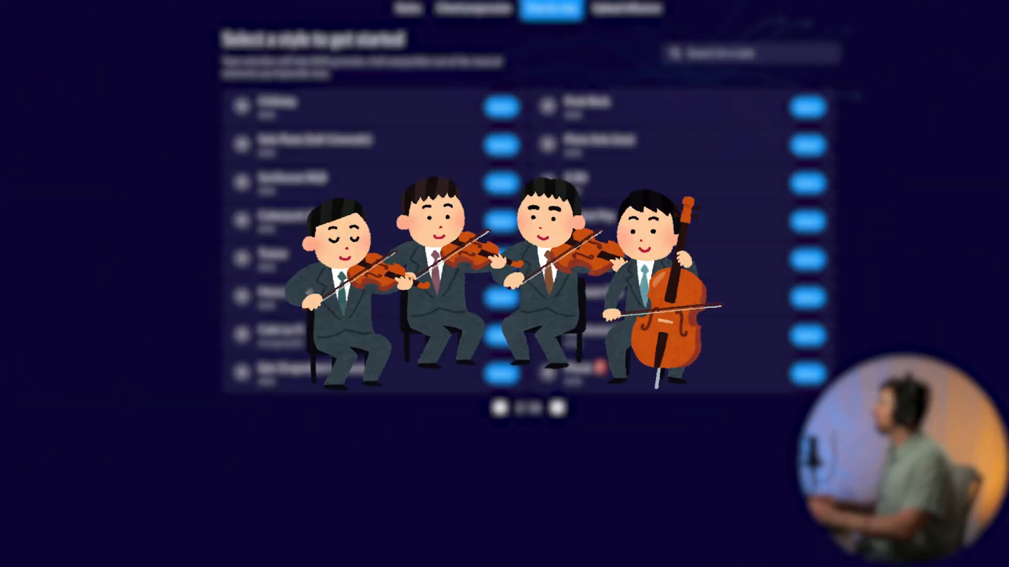
Search the step-by-step styles for "string" and generate a chord progression from the prompt "Mystical northern lights encounter".
{"action": "type", "text": "string"}
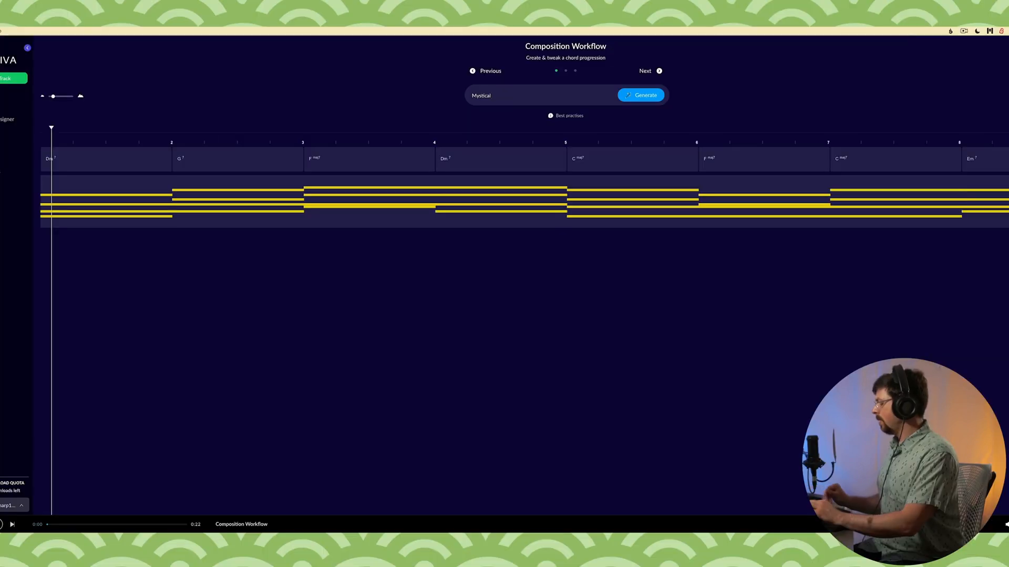
{"action": "type", "text": "northern lights"}
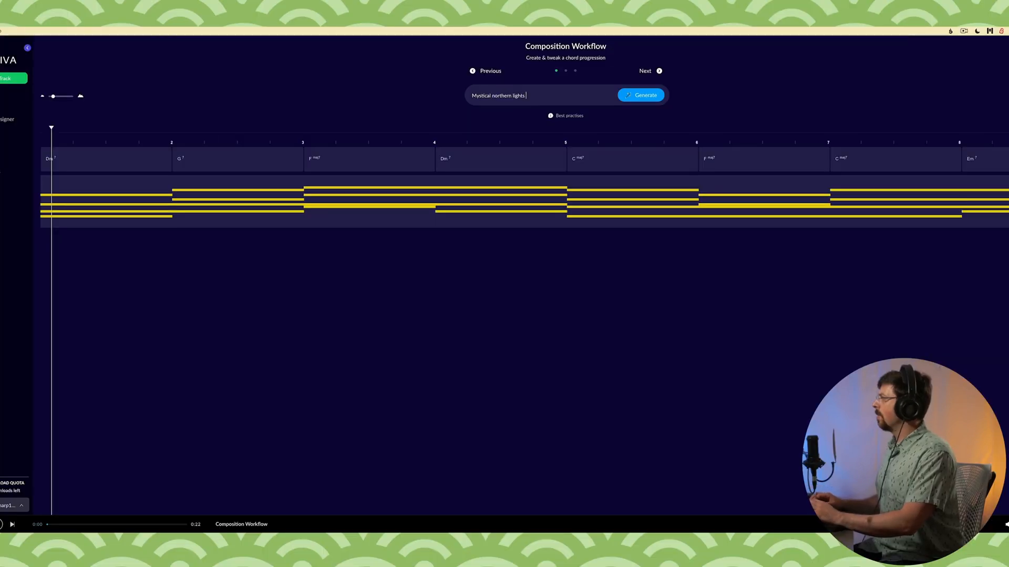
{"action": "type", "text": " encounter"}
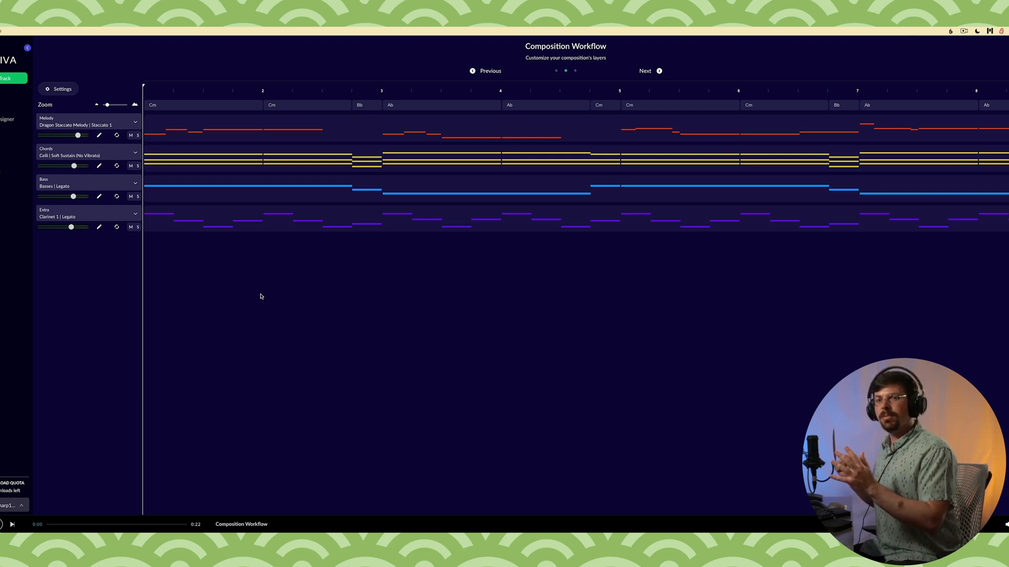
Play the generated layers, mute the melody layer and play the rest from the start.
{"action": "key", "text": "space"}
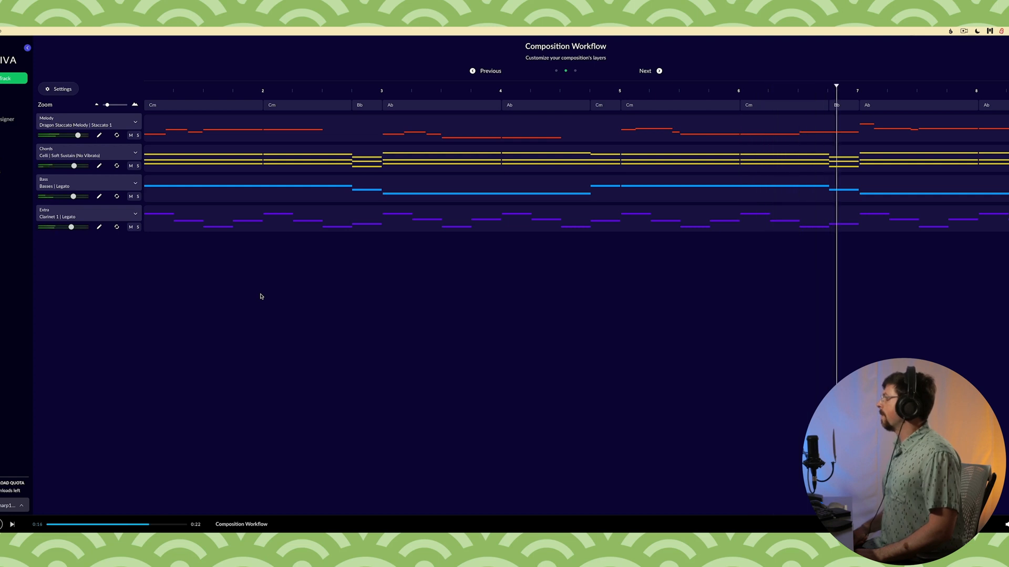
{"action": "left_click", "coordinate": [131, 135]}
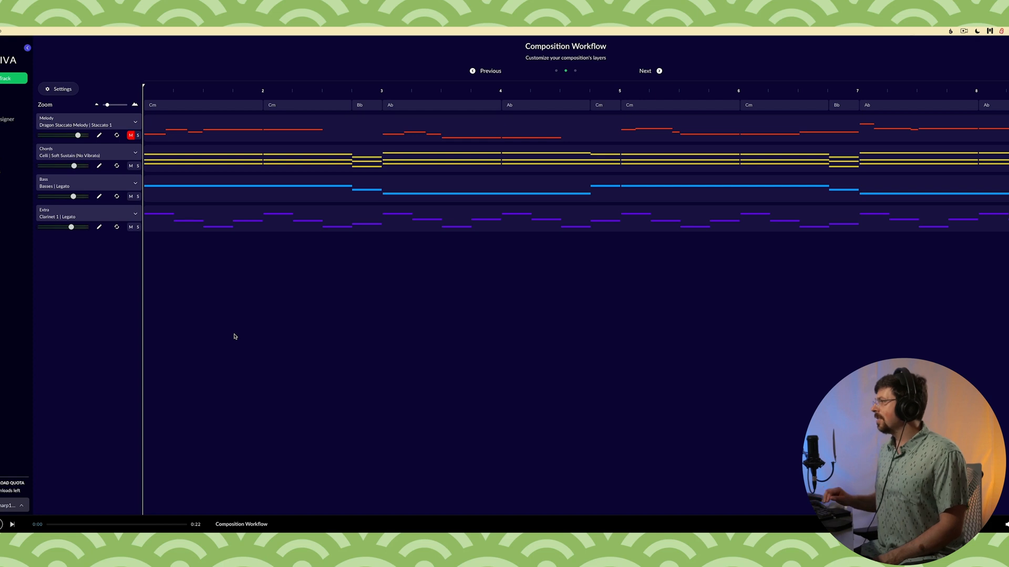
{"action": "key", "text": "space"}
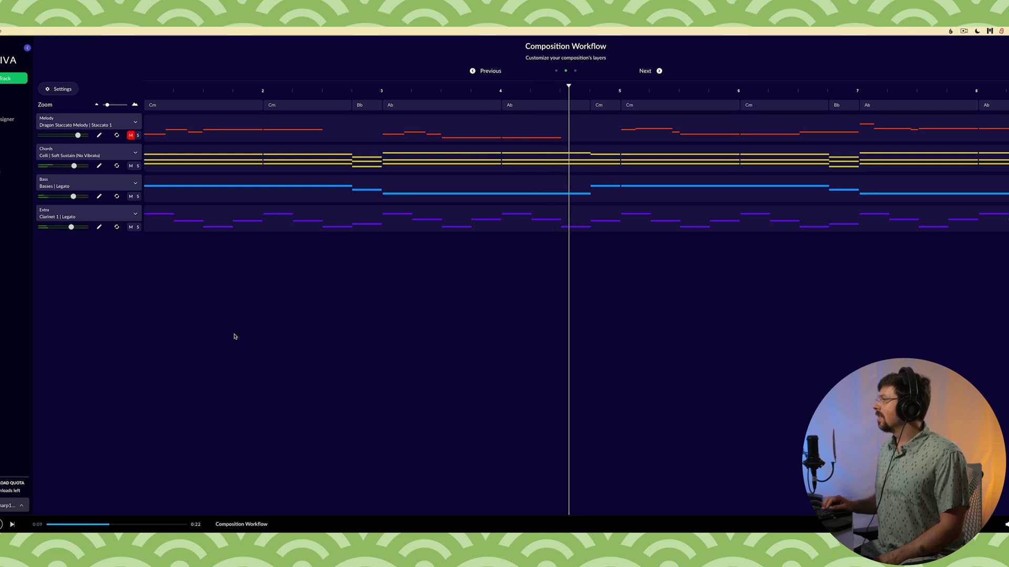
Return to the chord progression, discarding the layer changes, delete the short Cm chord just before bar 5 and continue to the layers.
{"action": "left_click", "coordinate": [556, 71]}
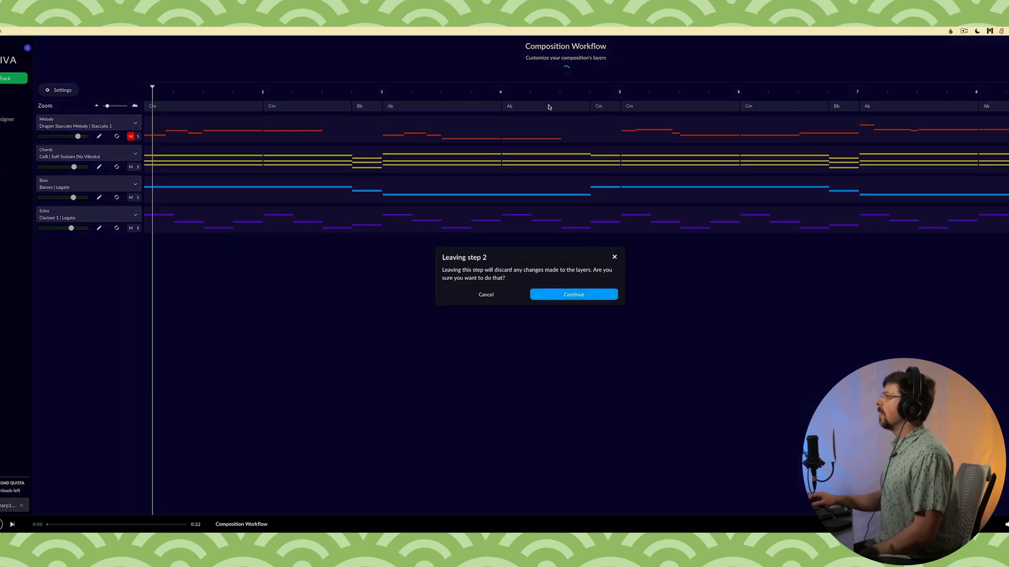
{"action": "left_click", "coordinate": [590, 295]}
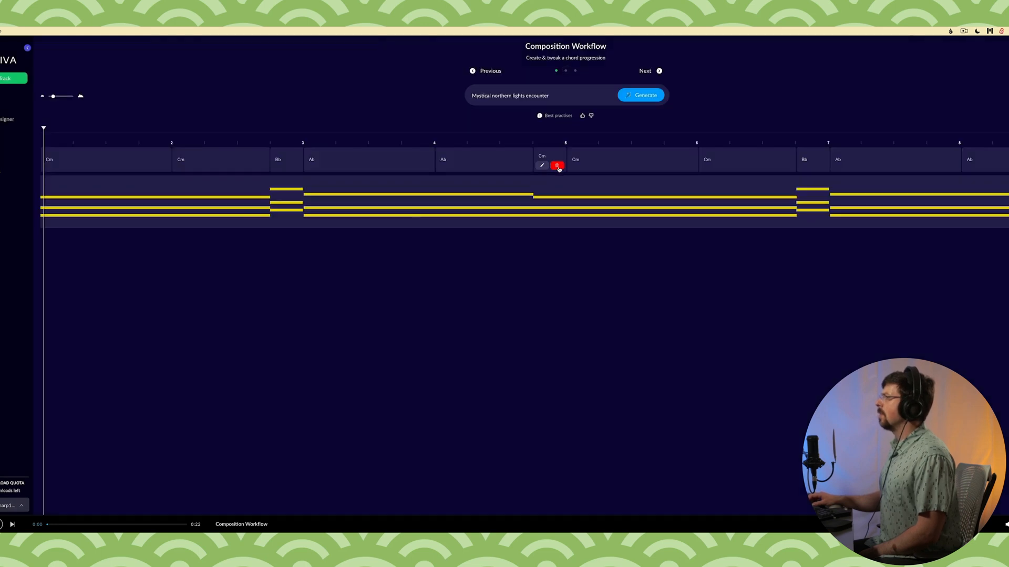
{"action": "left_click", "coordinate": [557, 166]}
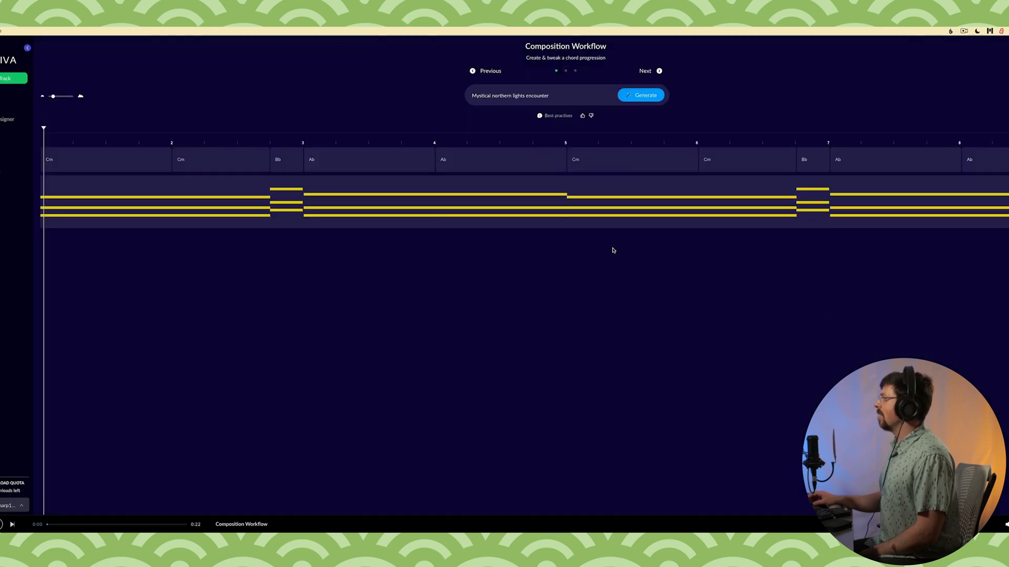
{"action": "left_click", "coordinate": [658, 71]}
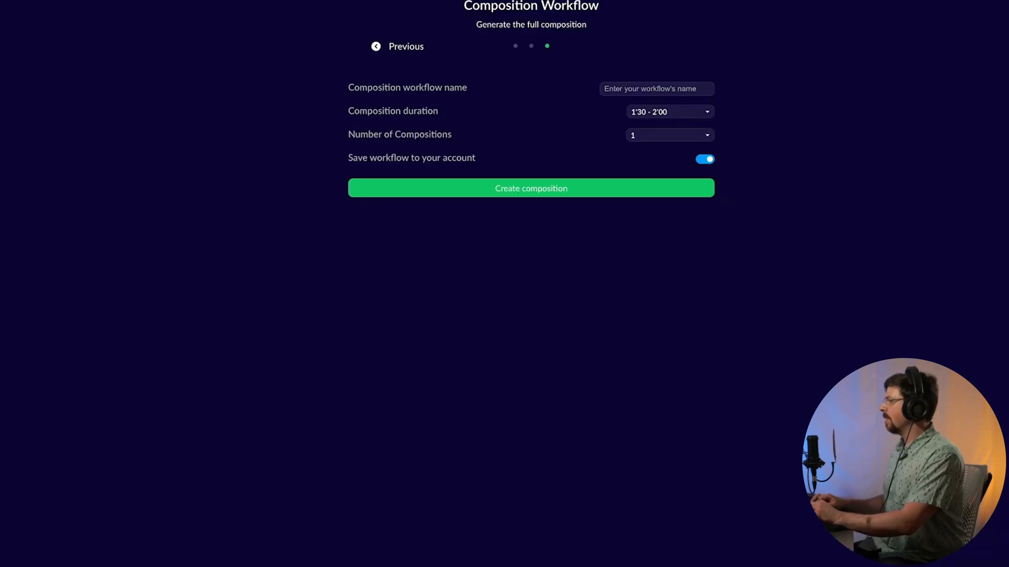
Create one 1'30 - 2'00 composition with the workflow name "Mysterious Northern Lights Encounter".
{"action": "type", "text": "My"}
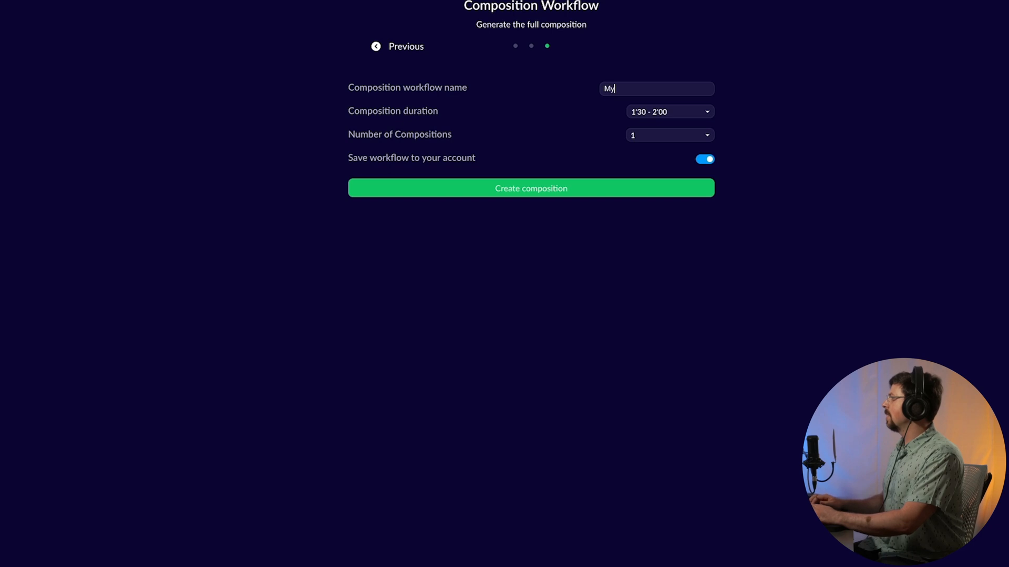
{"action": "type", "text": "sterious Northern Lights"}
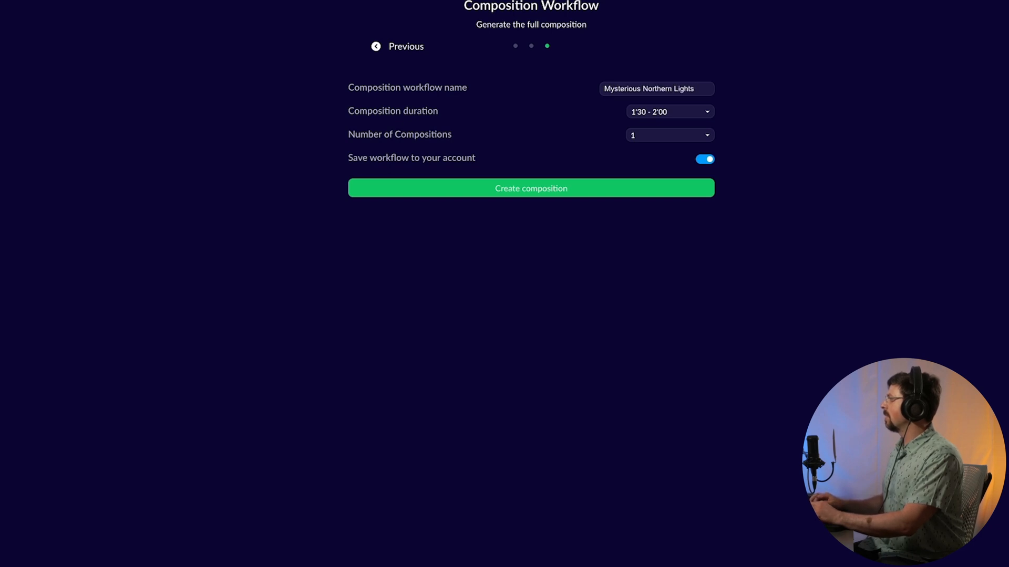
{"action": "type", "text": " Encounter"}
{"action": "key", "text": "Return"}
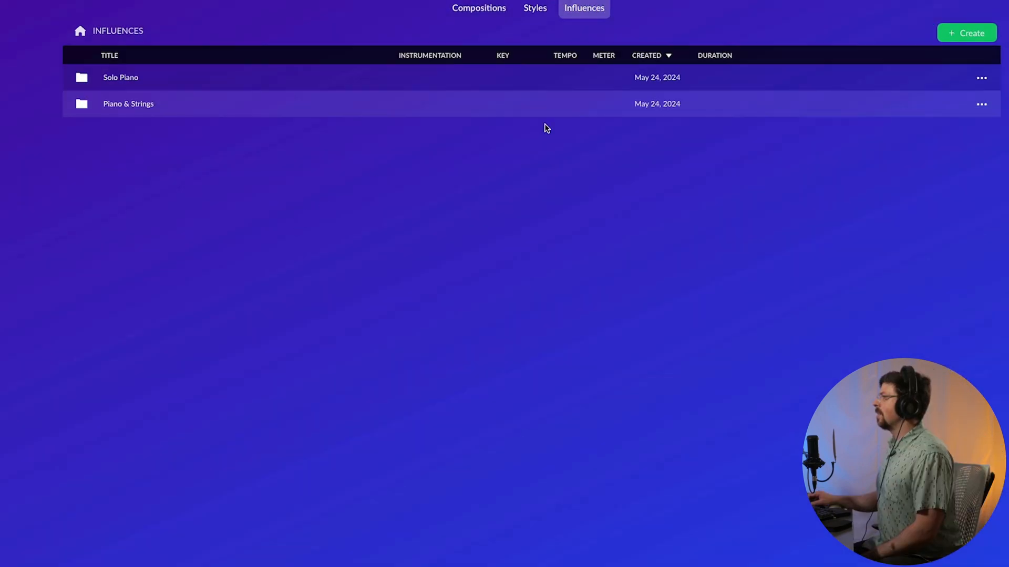
Create one composition from the existing Kids Return influence in the Piano & Strings folder, using the String Ensemble.
{"action": "left_click", "coordinate": [714, 104]}
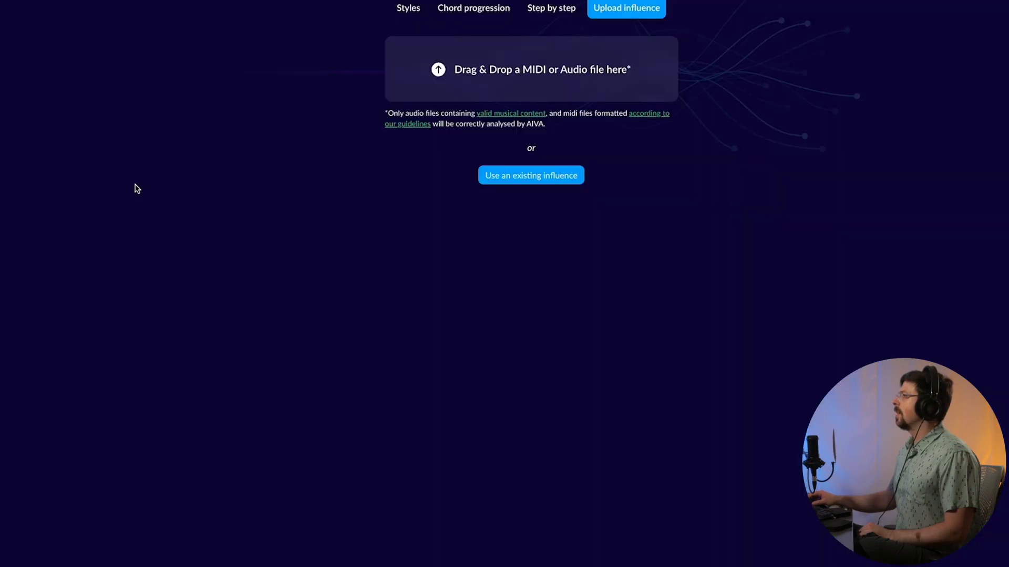
{"action": "left_click", "coordinate": [561, 173]}
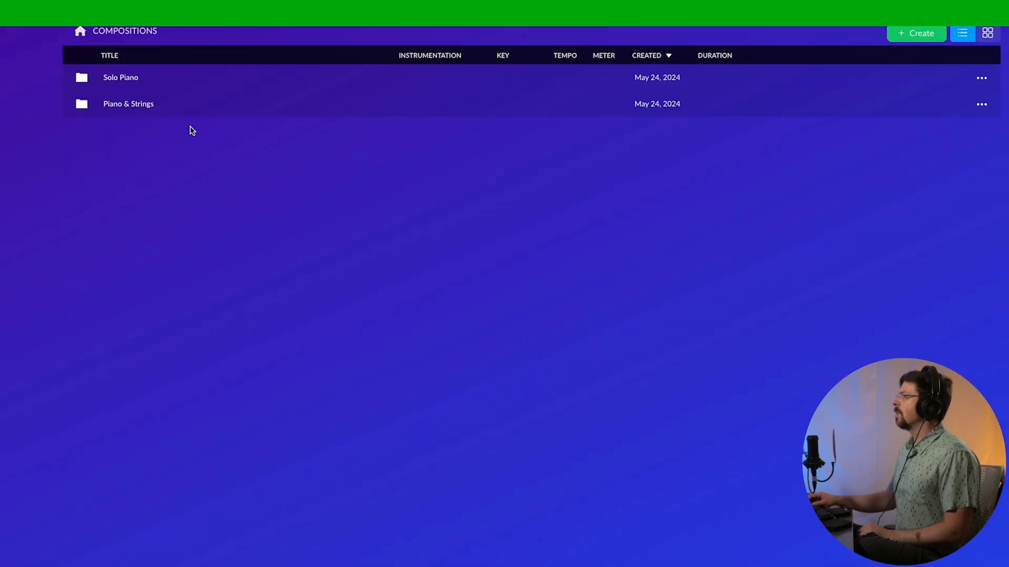
{"action": "left_click", "coordinate": [163, 102]}
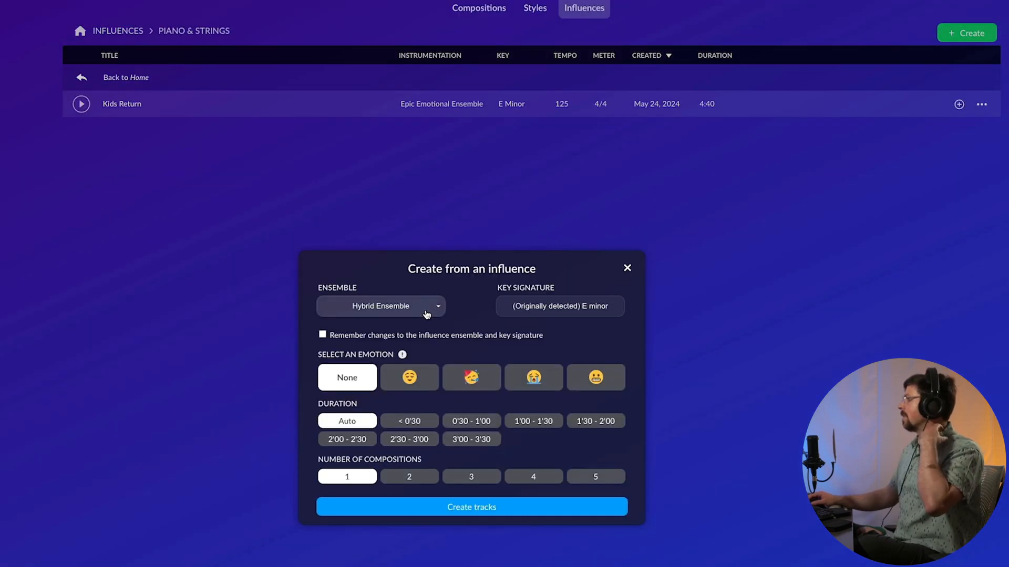
{"action": "left_click", "coordinate": [419, 308]}
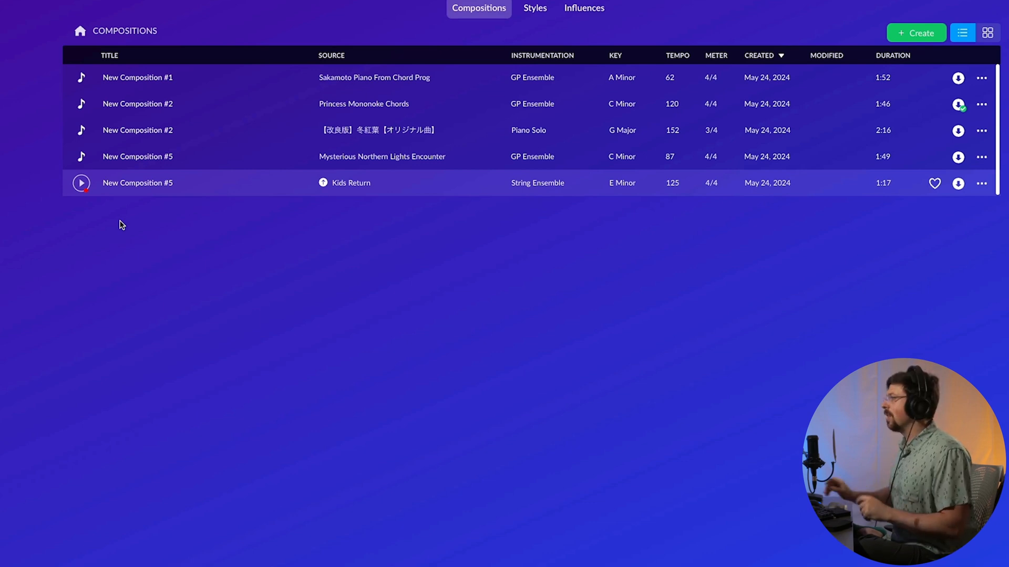
Play and pause the Kids Return string composition, and open the download for the Princess Mononoke Chords composition.
{"action": "left_click", "coordinate": [81, 183]}
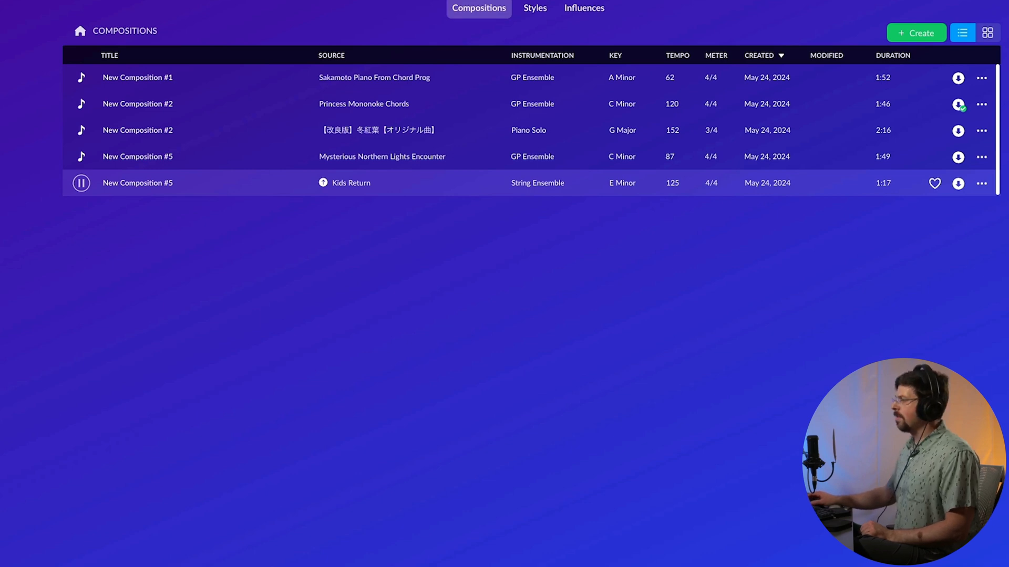
{"action": "key", "text": "space"}
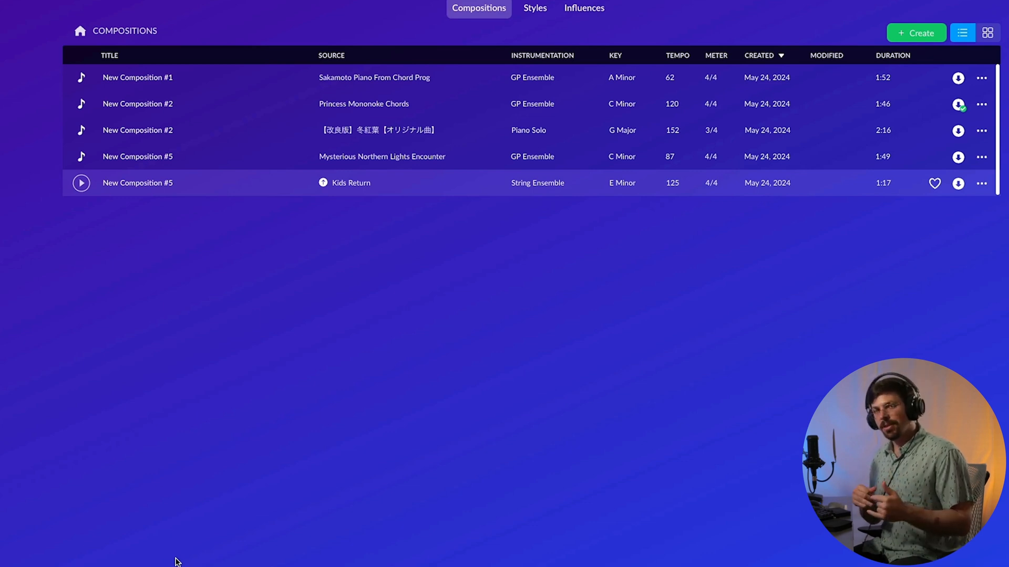
{"action": "left_click", "coordinate": [959, 105]}
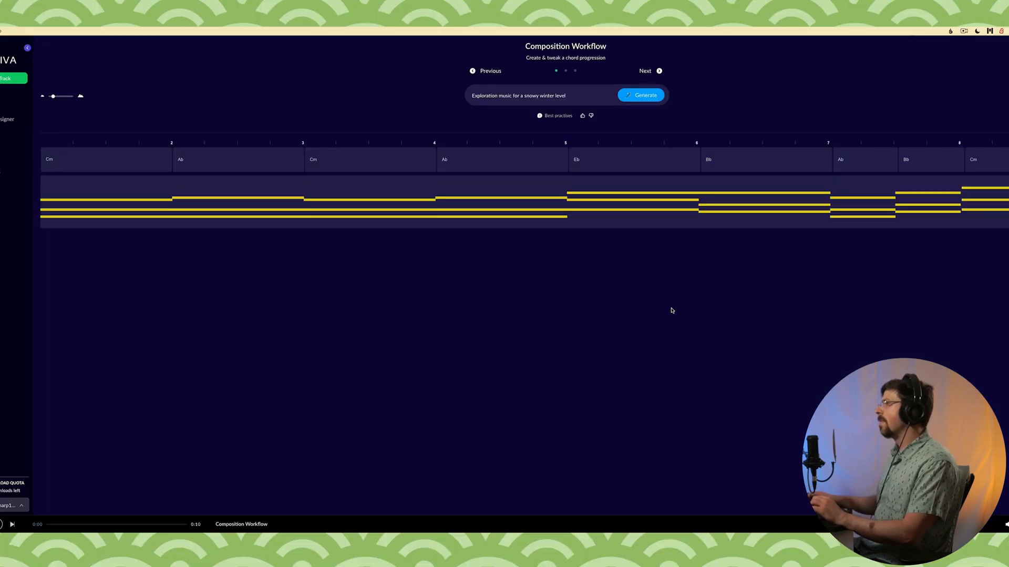
Play the music generated from the prompt "Exploration music for a snowy winter level".
{"action": "key", "text": "space"}
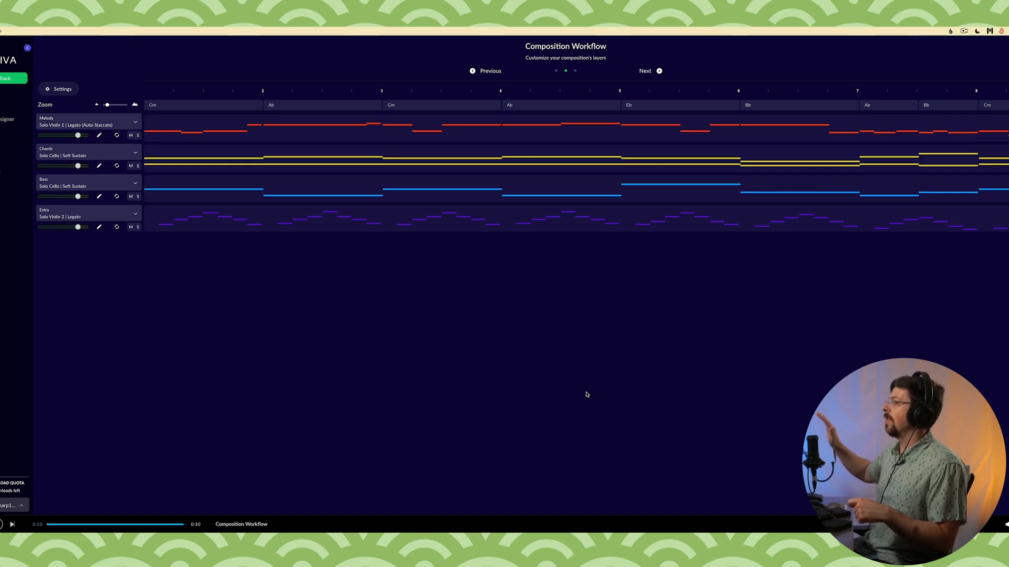
{"action": "left_click", "coordinate": [574, 293]}
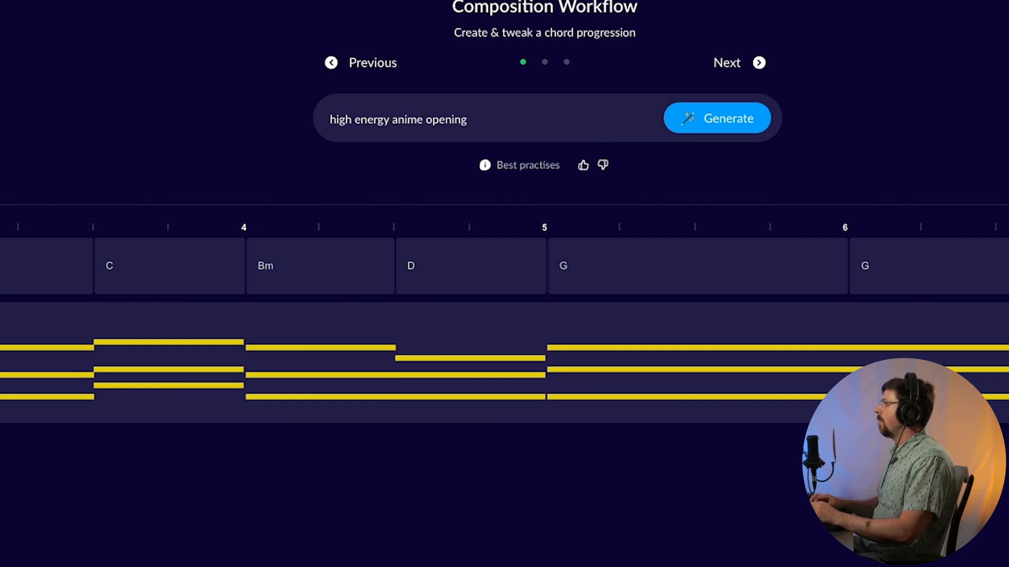
Generate a chord progression from a prompt for a high energy anime opening progression with 7th and 9th chords, and a tritone.
{"action": "type", "text": "ogression with 7th and"}
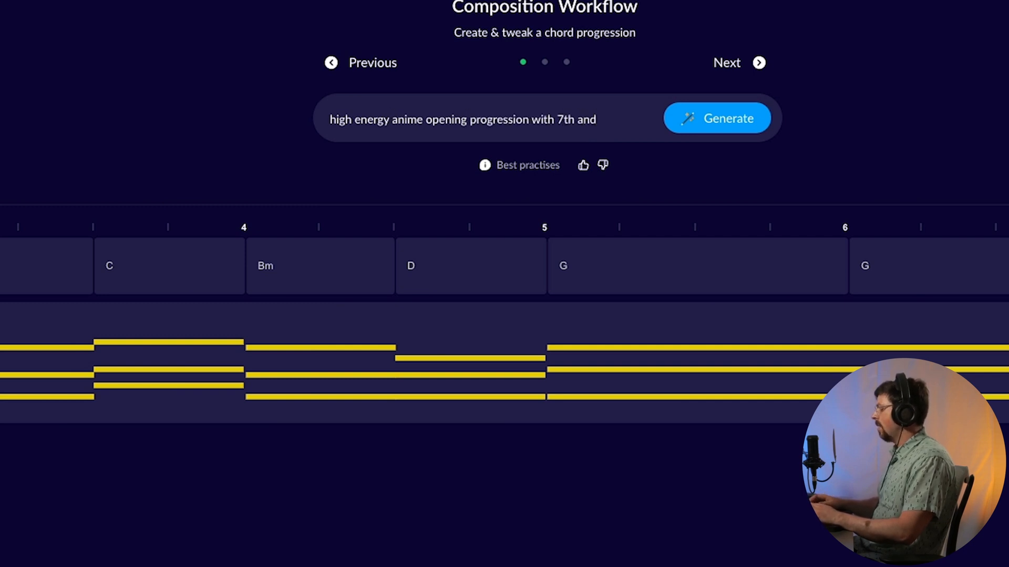
{"action": "type", "text": " 9th chords, and a tritone"}
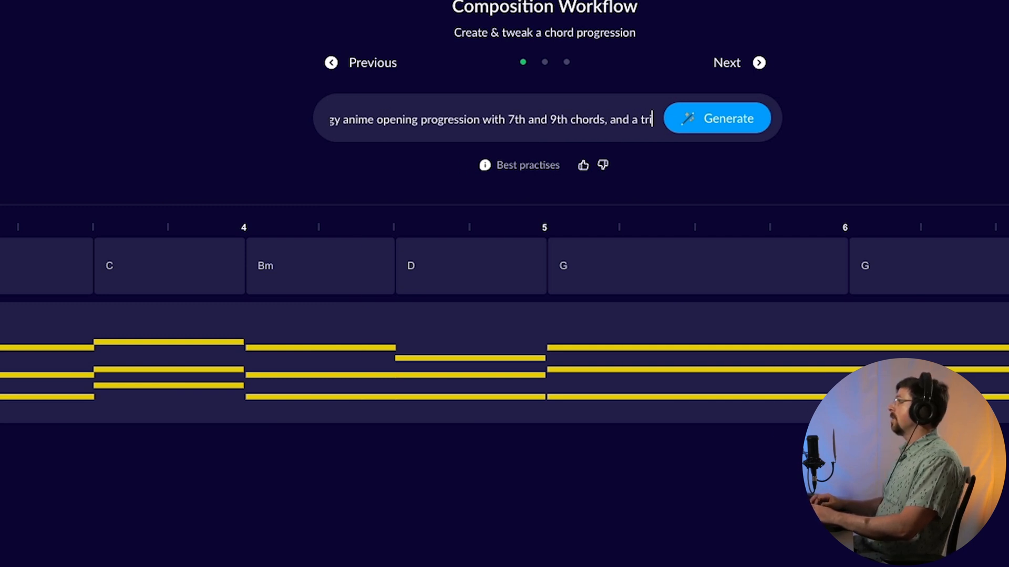
{"action": "type", "text": " su"}
{"action": "key", "text": "Return"}
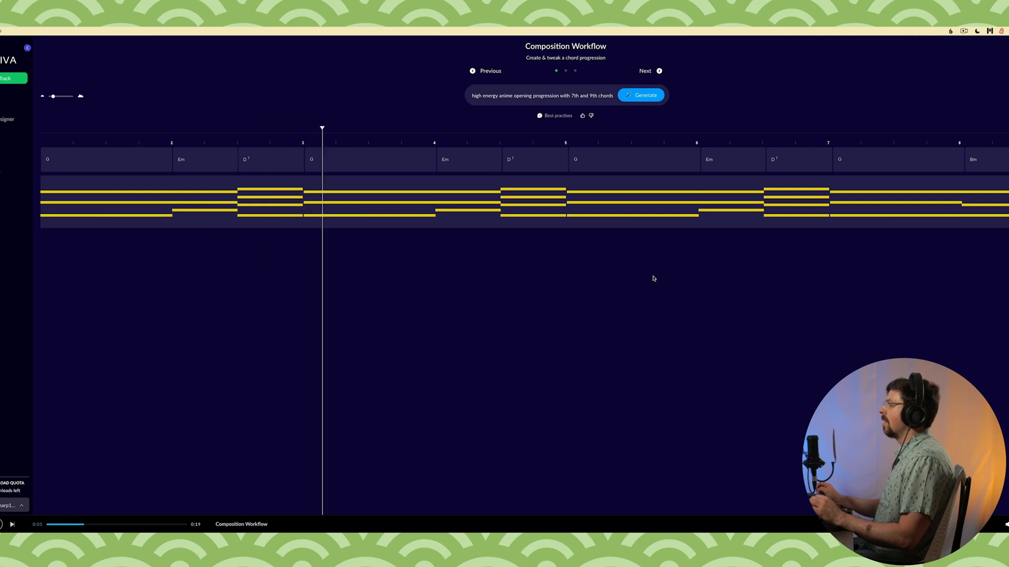
Generate a chord progression from the prompt "A creepy series of minor 9 chords" and play it.
{"action": "triple_click", "coordinate": [516, 95]}
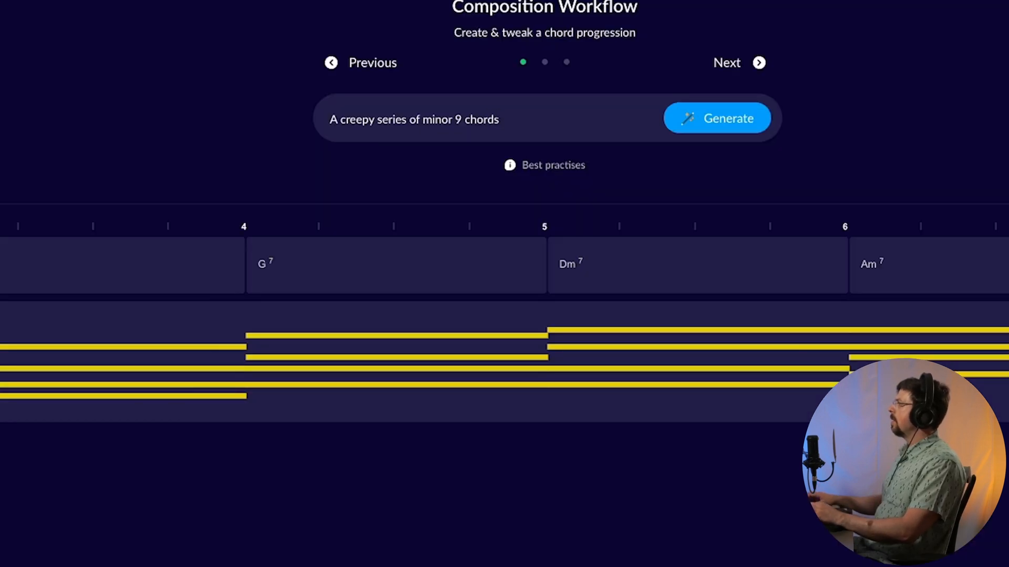
{"action": "left_click", "coordinate": [728, 126]}
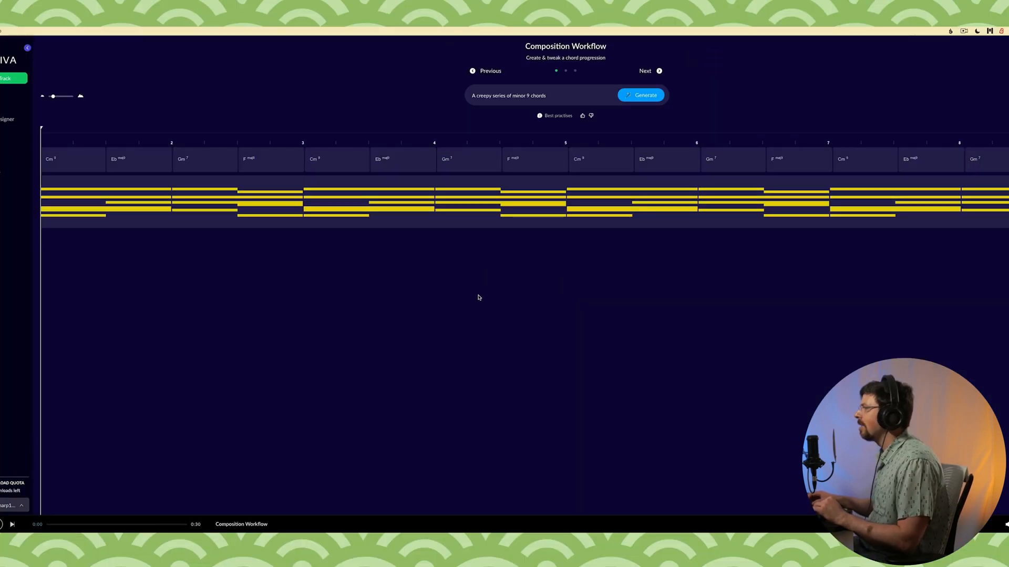
{"action": "key", "text": "space"}
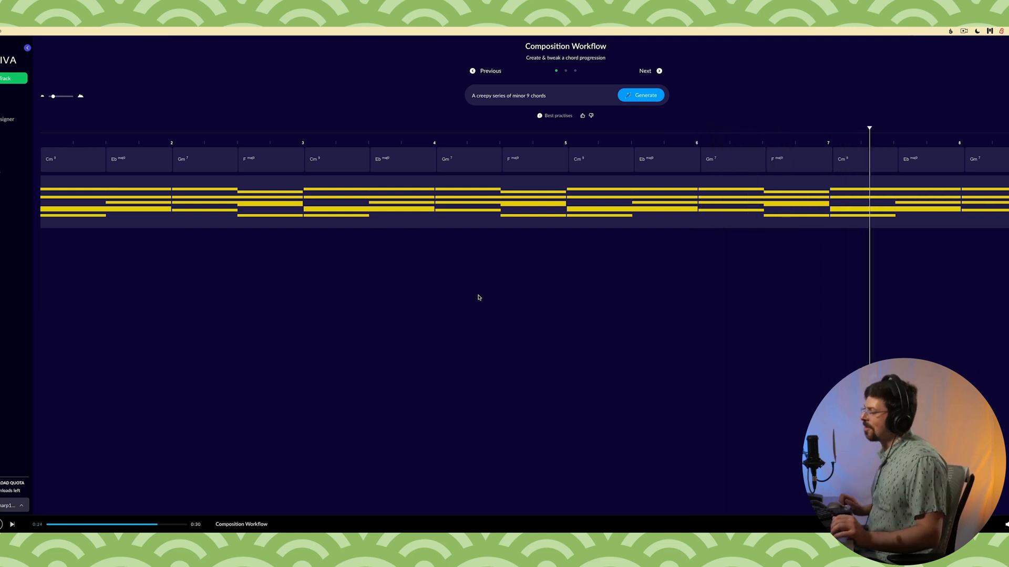
{"action": "key", "text": "space"}
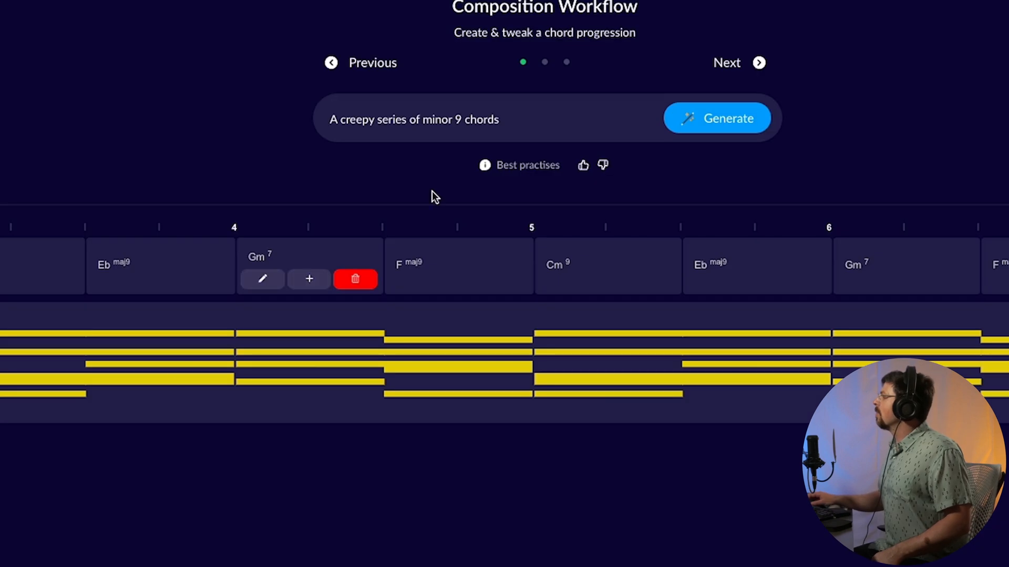
Generate a progression of minor 9 chords for an old school jungle tune and start replacing the prompt.
{"action": "left_click", "coordinate": [642, 95]}
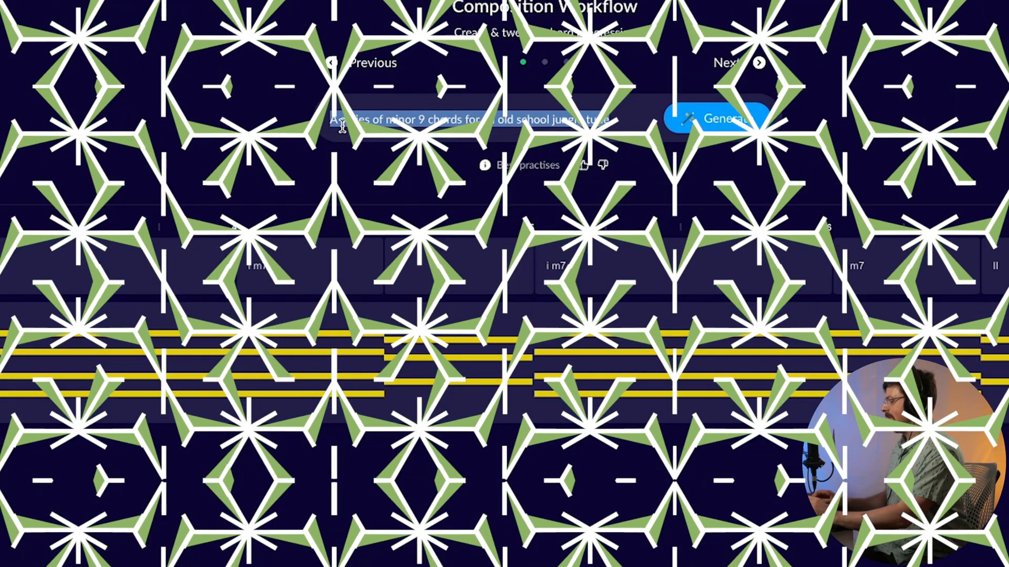
{"action": "type", "text": "E"}
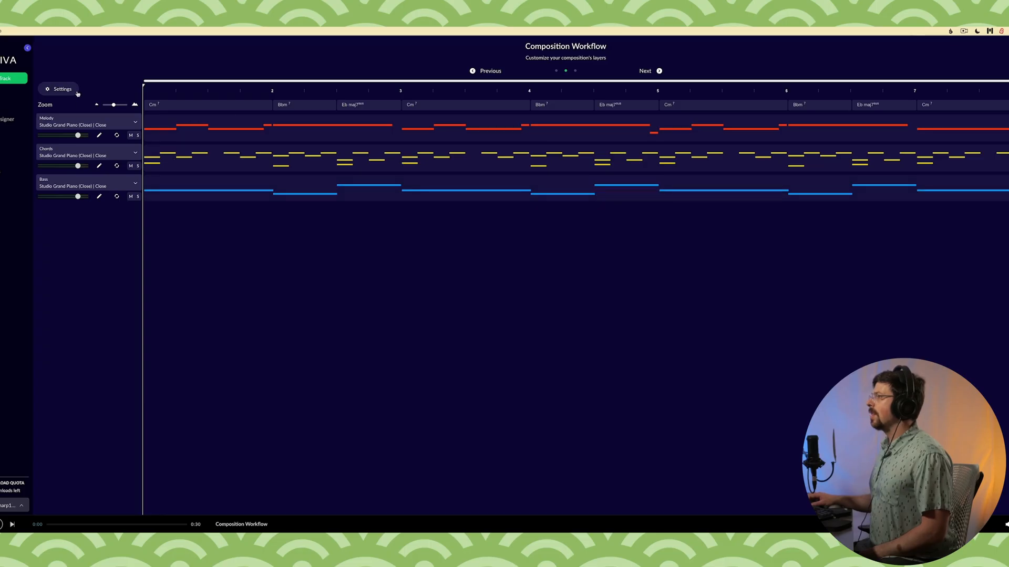
Look into the layer settings, close them and play the piano melody, chords and bass layers.
{"action": "left_click", "coordinate": [77, 94]}
{"action": "left_click", "coordinate": [166, 114]}
{"action": "left_click", "coordinate": [486, 294]}
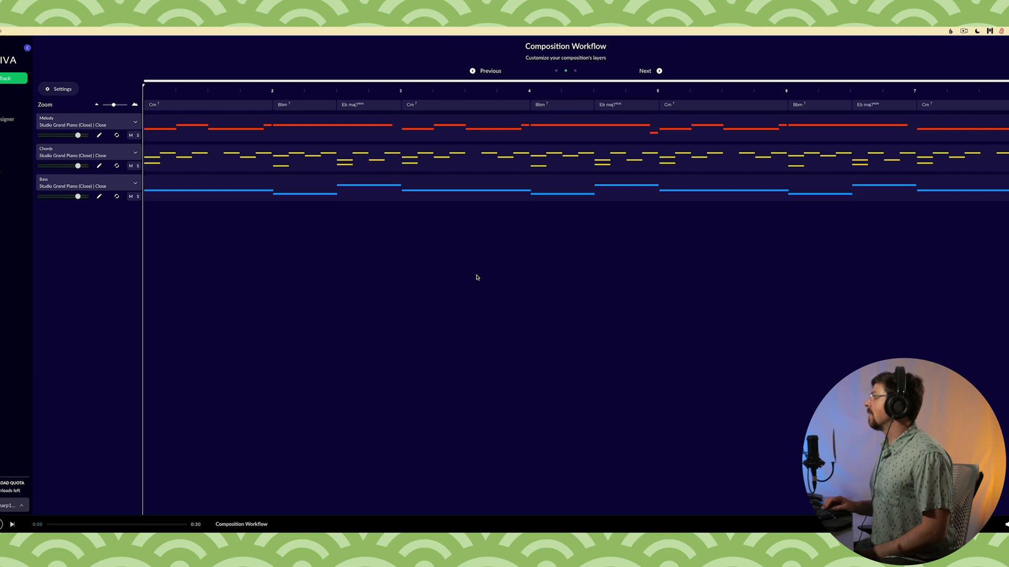
{"action": "key", "text": "space"}
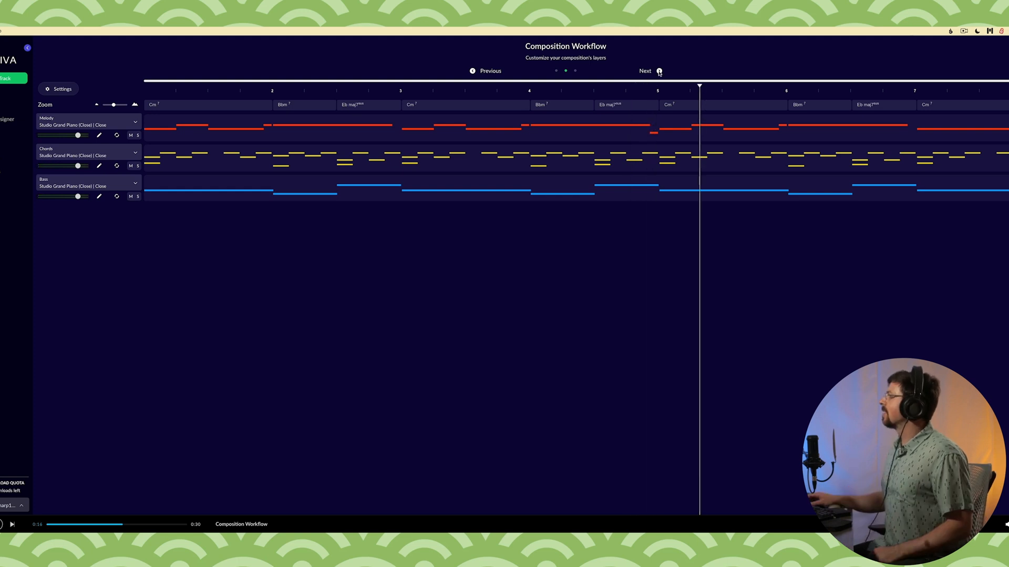
Create one 1'30 - 2'00 composition with the workflow name "Jungle Tune Piano Sample".
{"action": "left_click", "coordinate": [659, 71]}
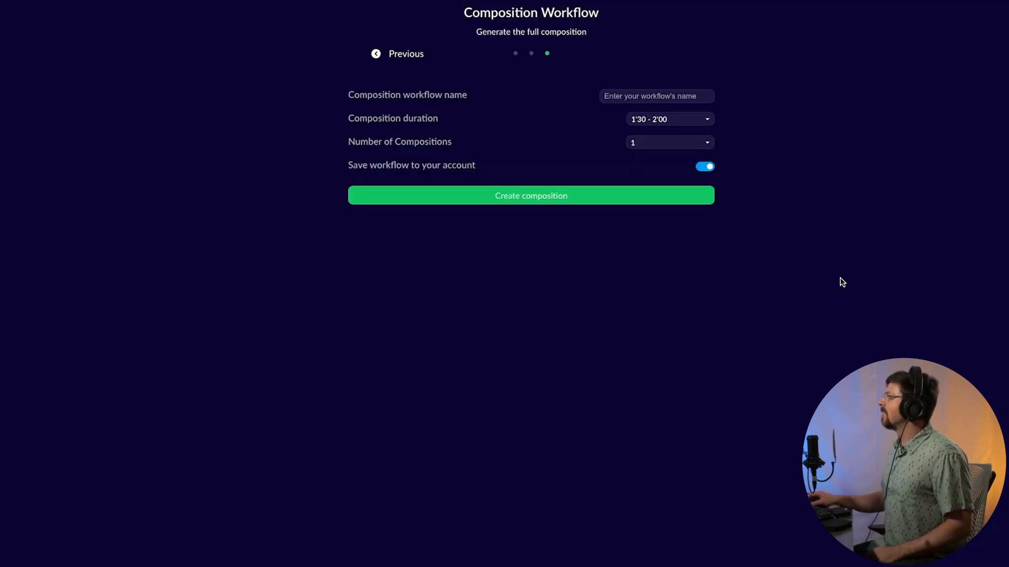
{"action": "left_click", "coordinate": [691, 194]}
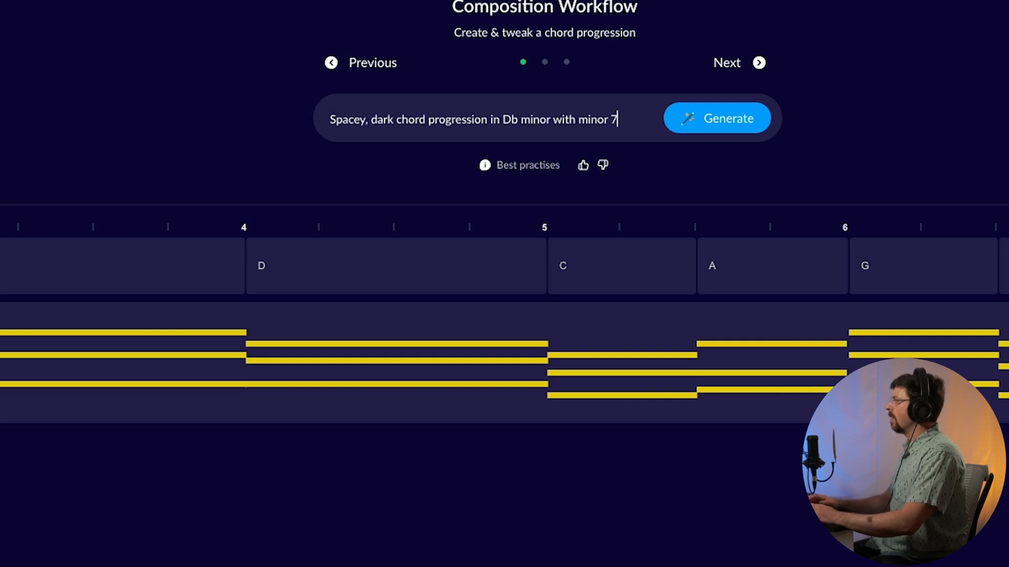
Enter the prompt "Spacey, dark chord progression in Db minor with minor 7 chords".
{"action": "type", "text": "hords"}
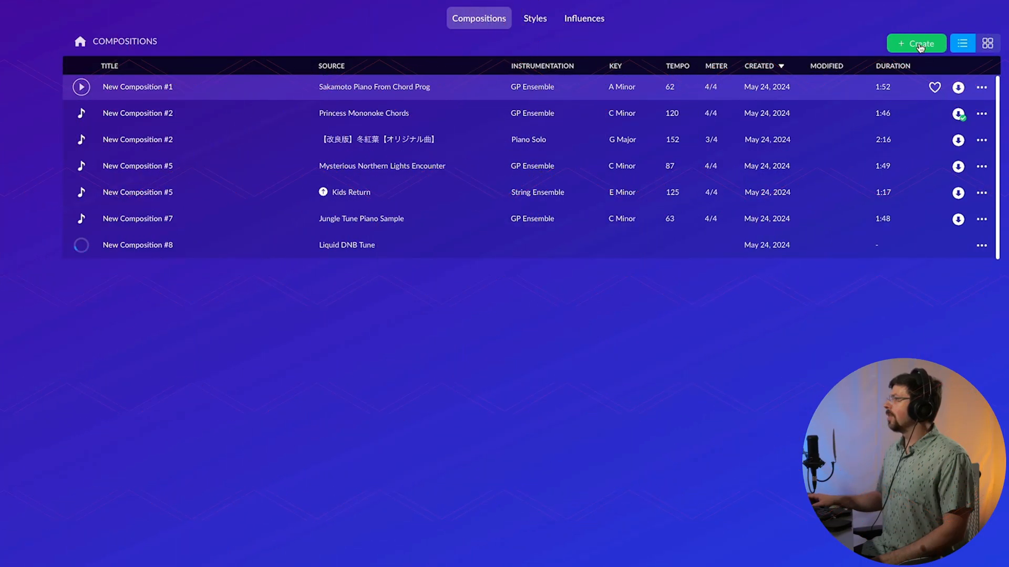
Start a new step-by-step composition, browse the styles and search them for "djent".
{"action": "left_click", "coordinate": [920, 45]}
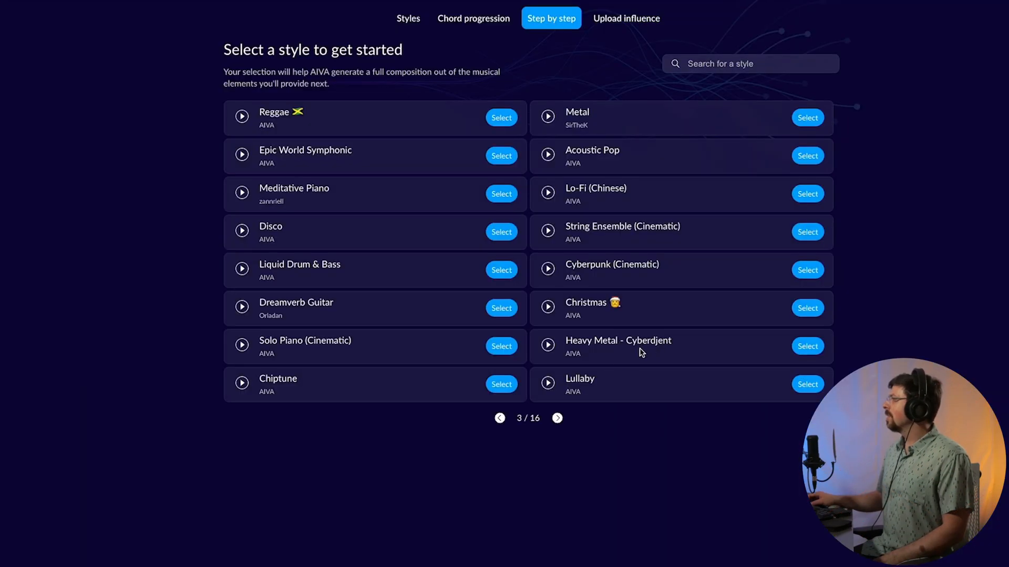
{"action": "left_click", "coordinate": [557, 418]}
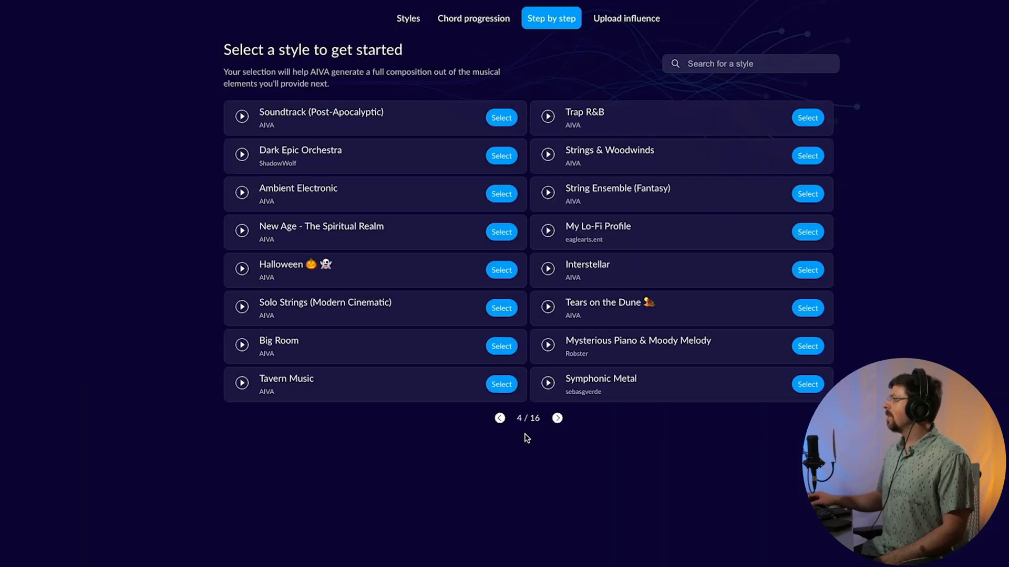
{"action": "type", "text": "djent"}
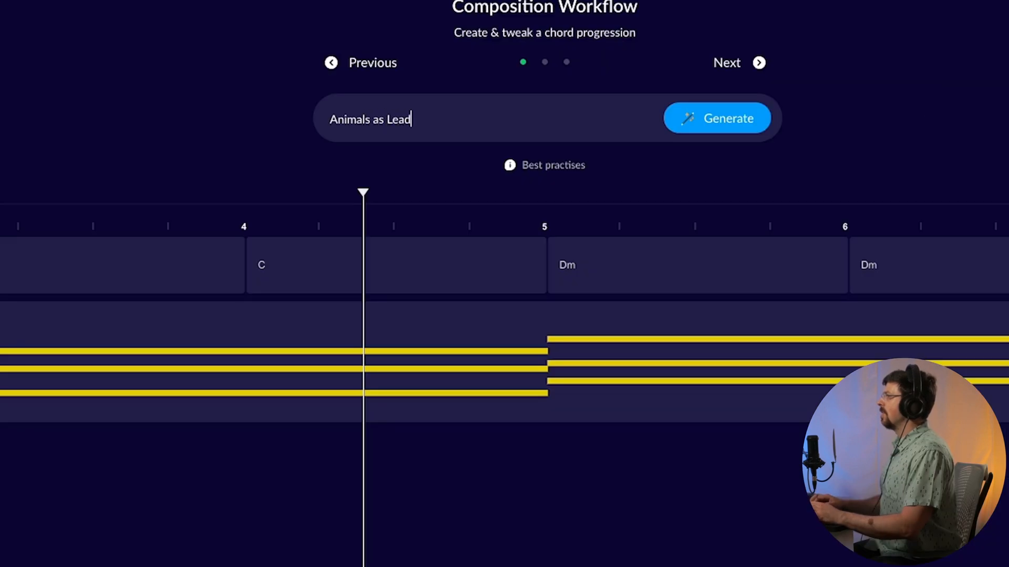
Generate a chord progression from the prompt "Animals as Leaders is prepared for battle!".
{"action": "type", "text": "ers is prepared for battle!"}
{"action": "left_click", "coordinate": [720, 124]}
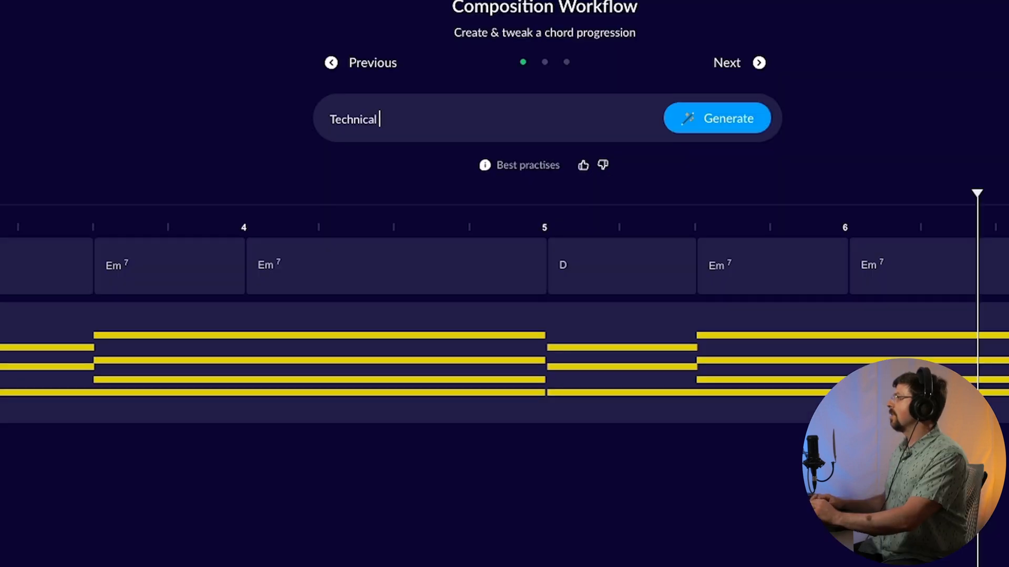
Replace the prompt with one for a technical chord progression with maj7#11 chords.
{"action": "type", "text": "chord progres"}
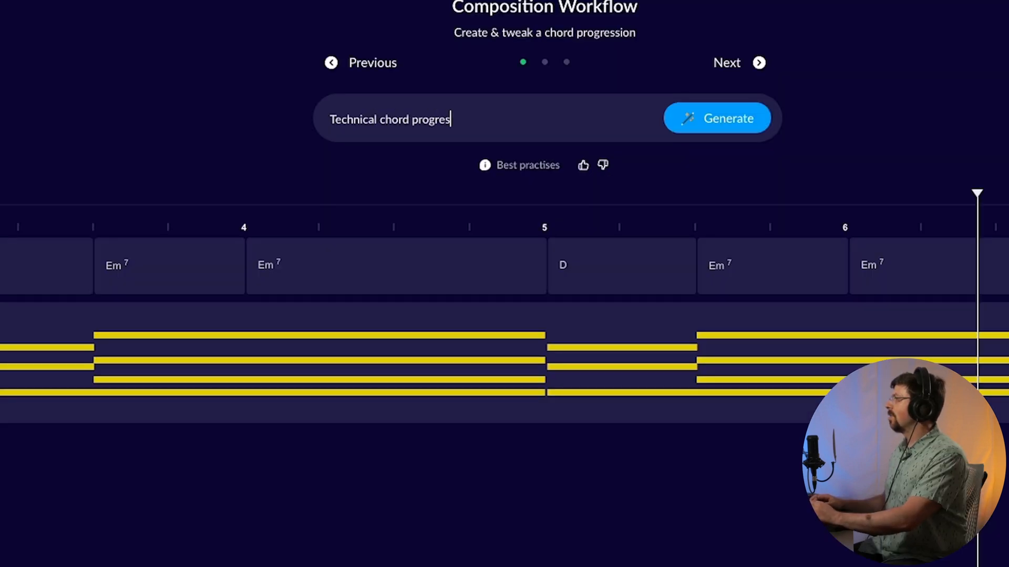
{"action": "type", "text": "sion with maj7"}
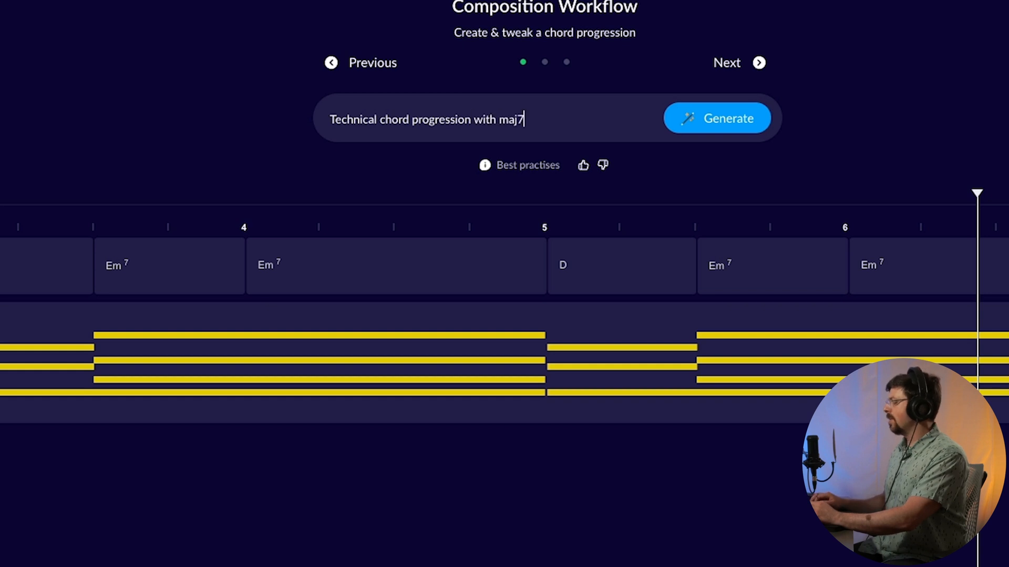
{"action": "type", "text": "#11"}
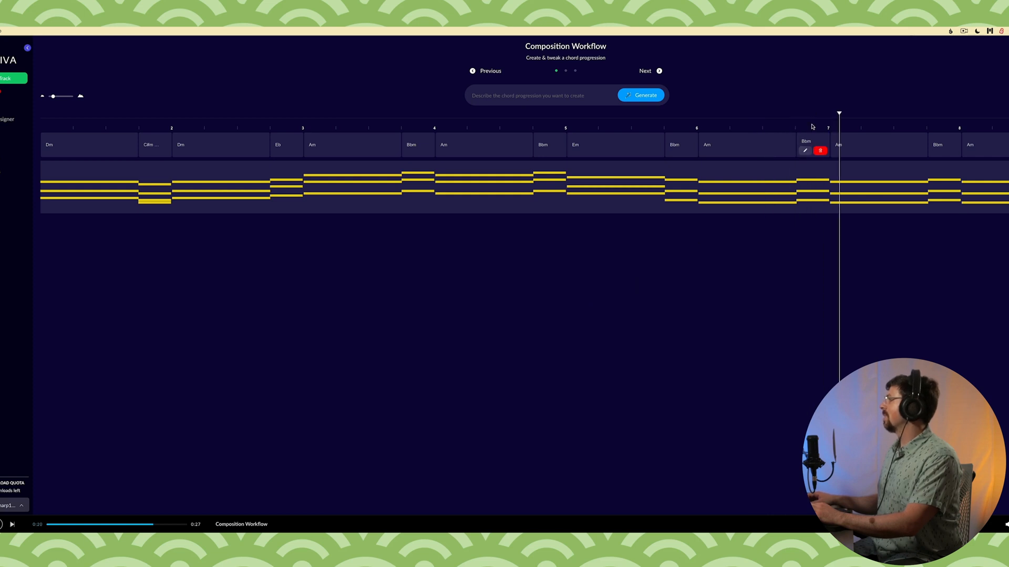
Accept the Dm chord progression, generate its djent guitar, pad and percussion layers, and continue to the full composition options.
{"action": "left_click", "coordinate": [659, 71]}
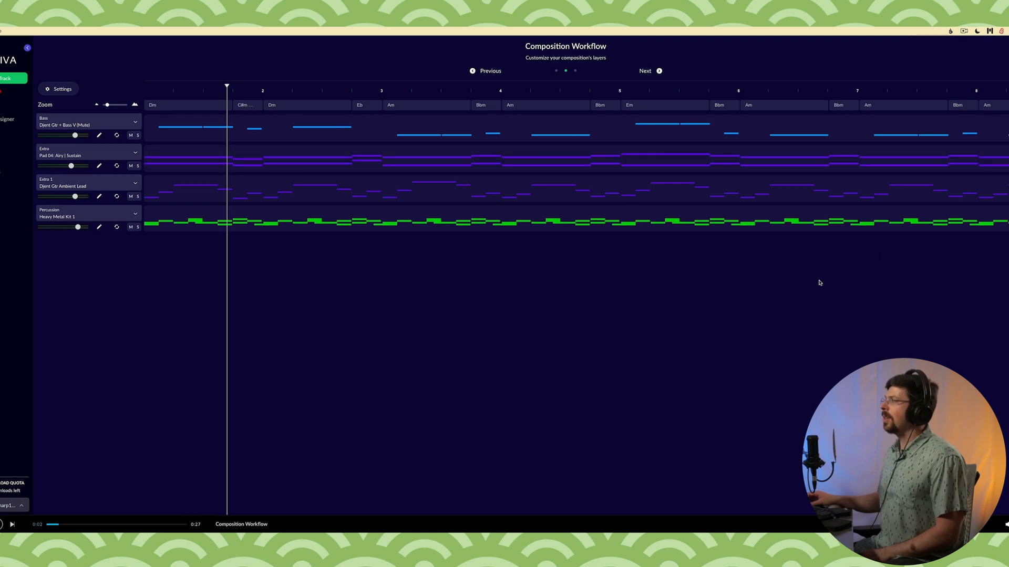
{"action": "mouse_move", "coordinate": [468, 167]}
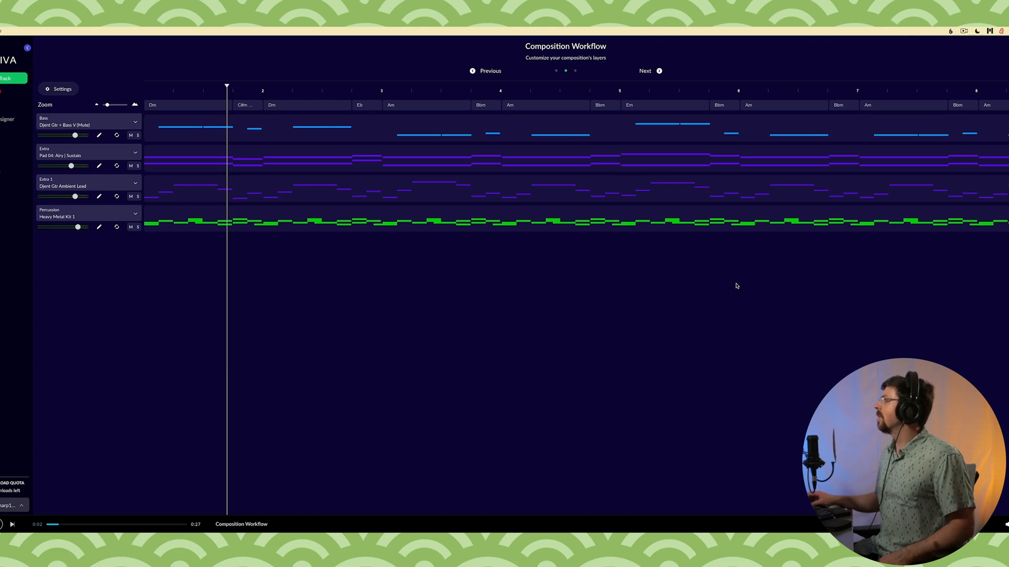
{"action": "left_click", "coordinate": [659, 71]}
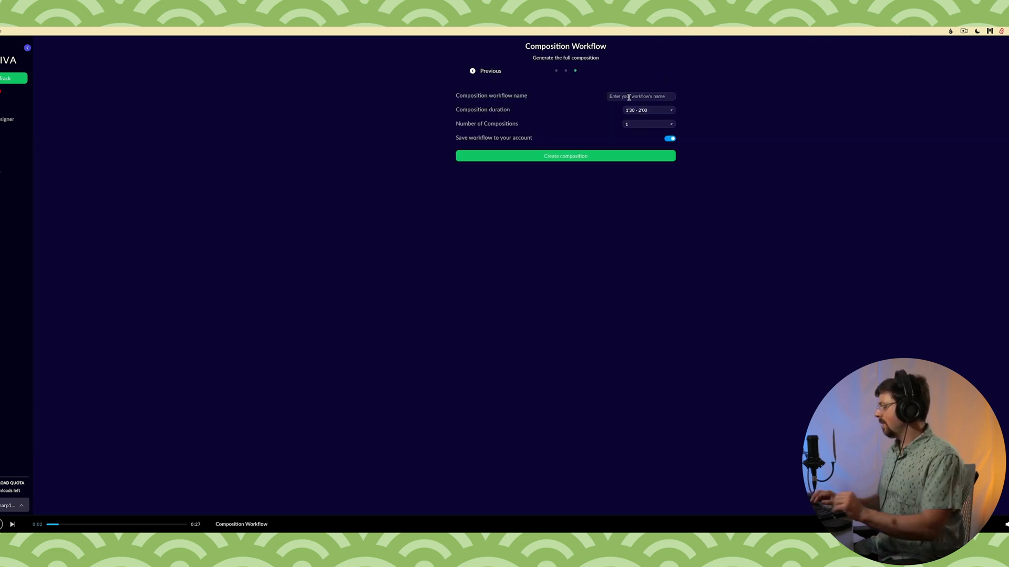